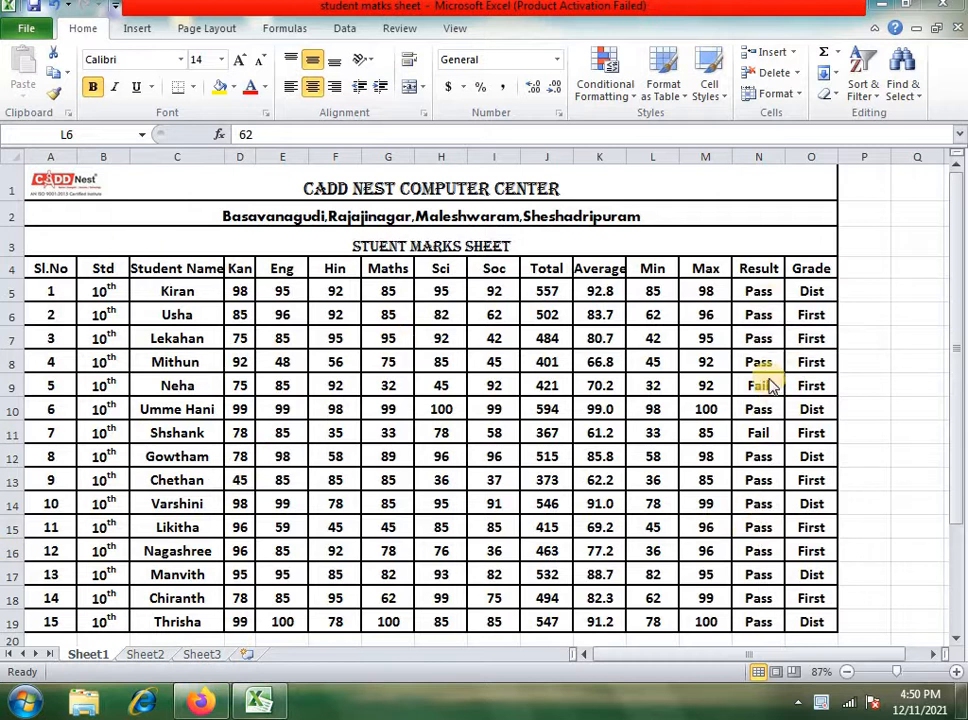
Correct the spelling of the sheet title in row 3 to "Student Marks Sheet"
left_click(294, 240)
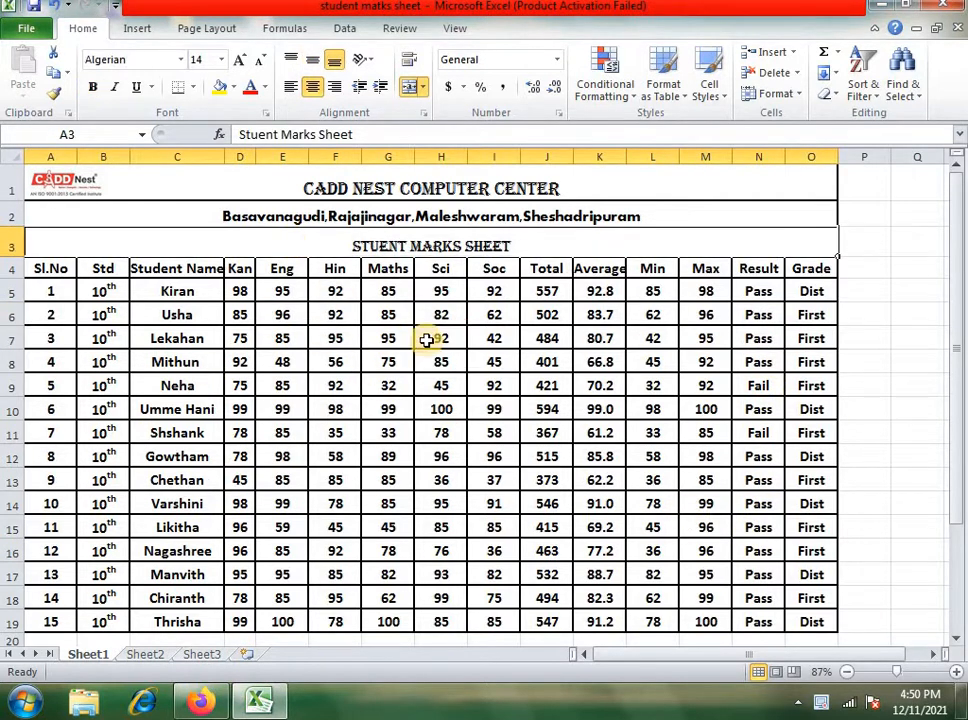
double_click(370, 246)
type("d")
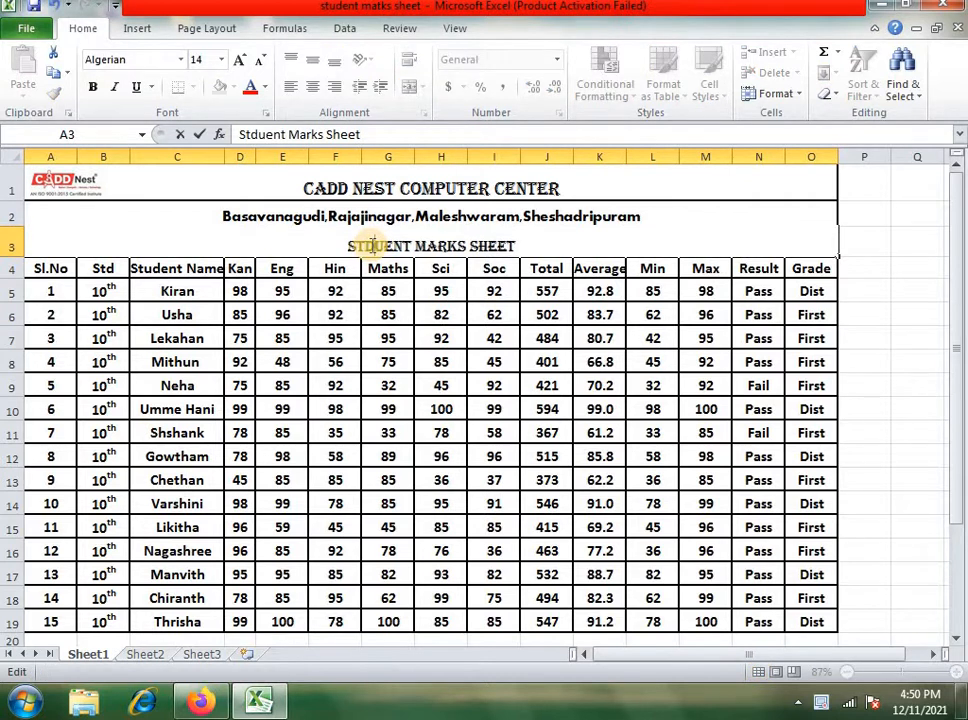
left_click(404, 416)
double_click(371, 245)
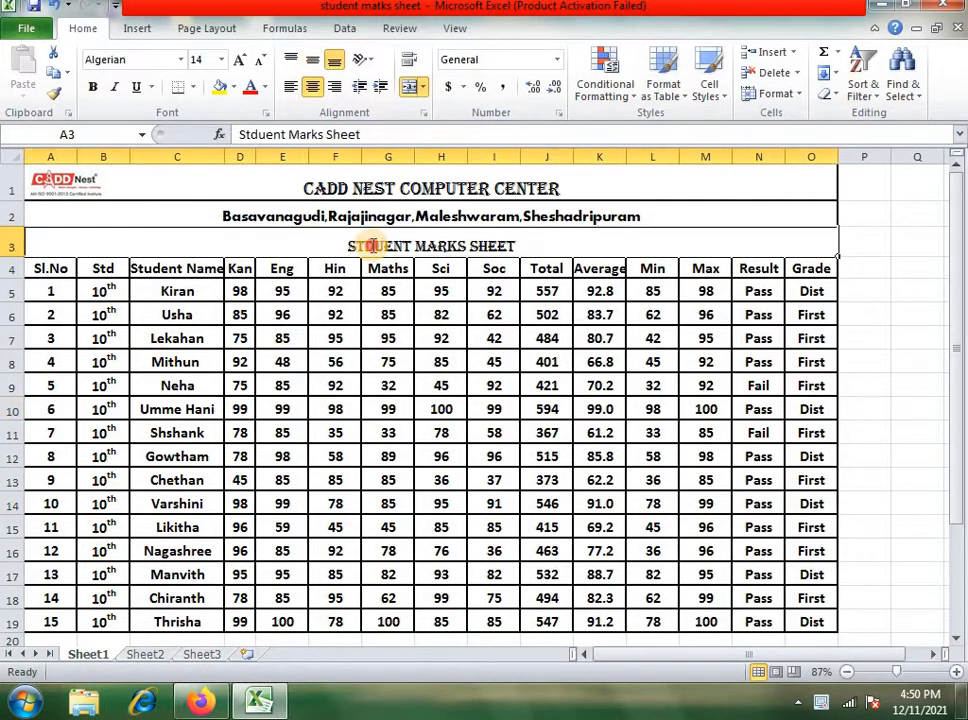
key("BackSpace")
type("f")
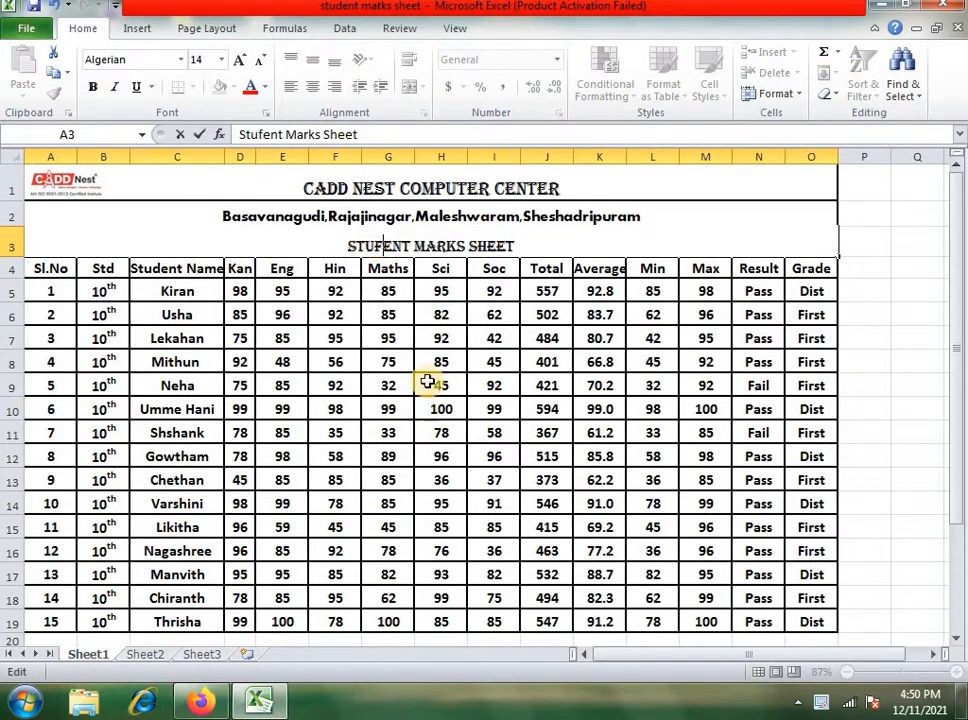
key("BackSpace")
type("d")
left_click(433, 382)
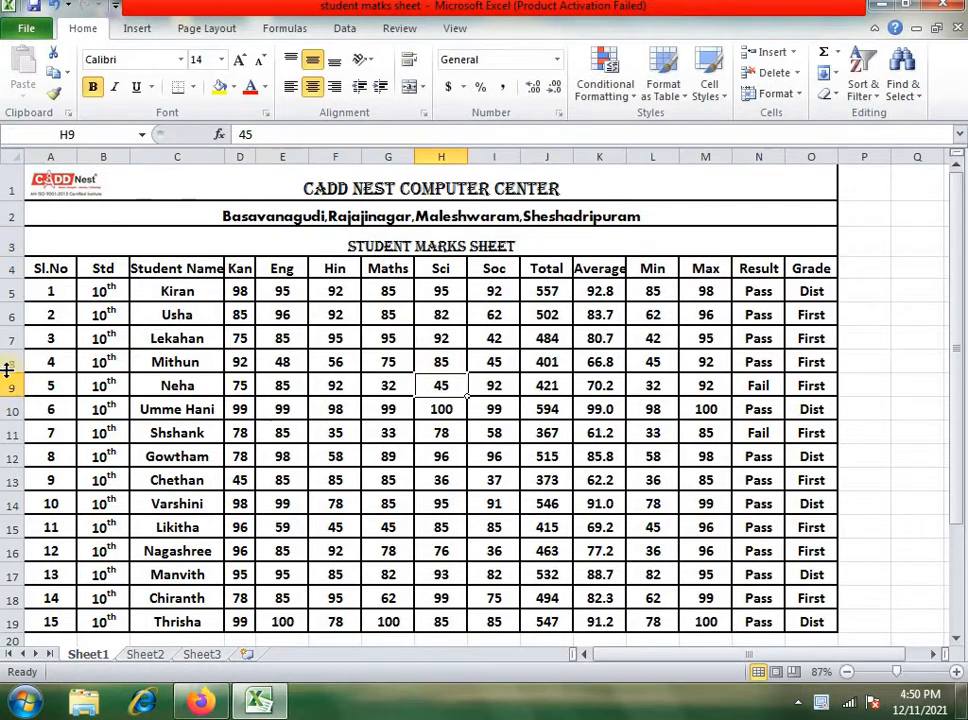
Review the student names, subject marks, totals, averages, minimum and maximum marks, and the Result column
left_click_drag(180, 291, 205, 477)
left_click_drag(240, 291, 477, 597)
left_click(544, 295)
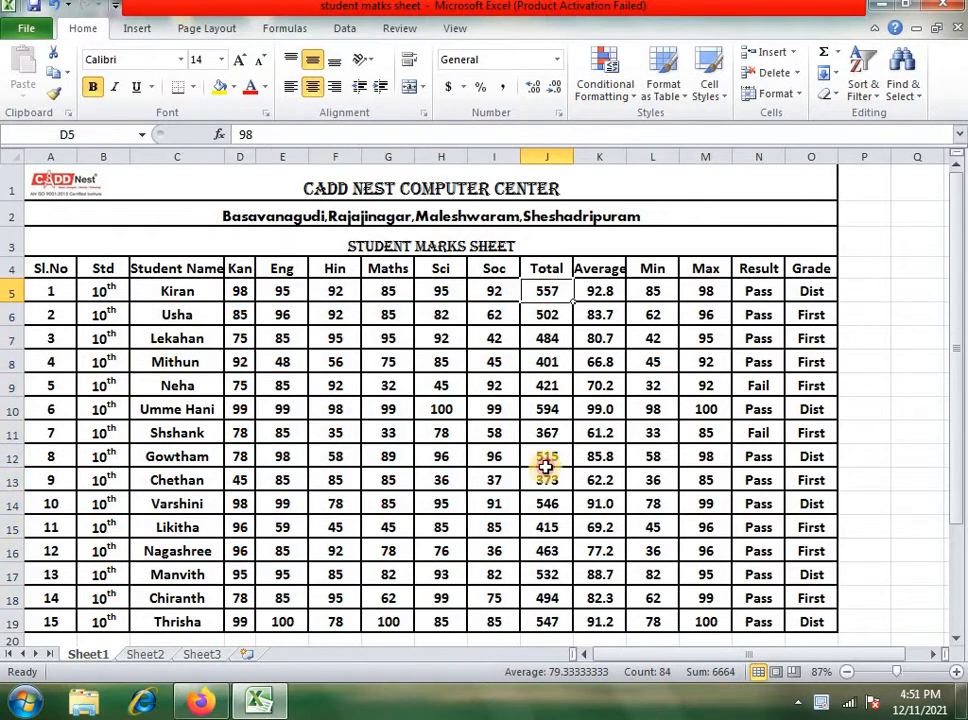
left_click_drag(546, 473, 547, 460)
left_click_drag(587, 294, 600, 362)
left_click_drag(647, 299, 656, 362)
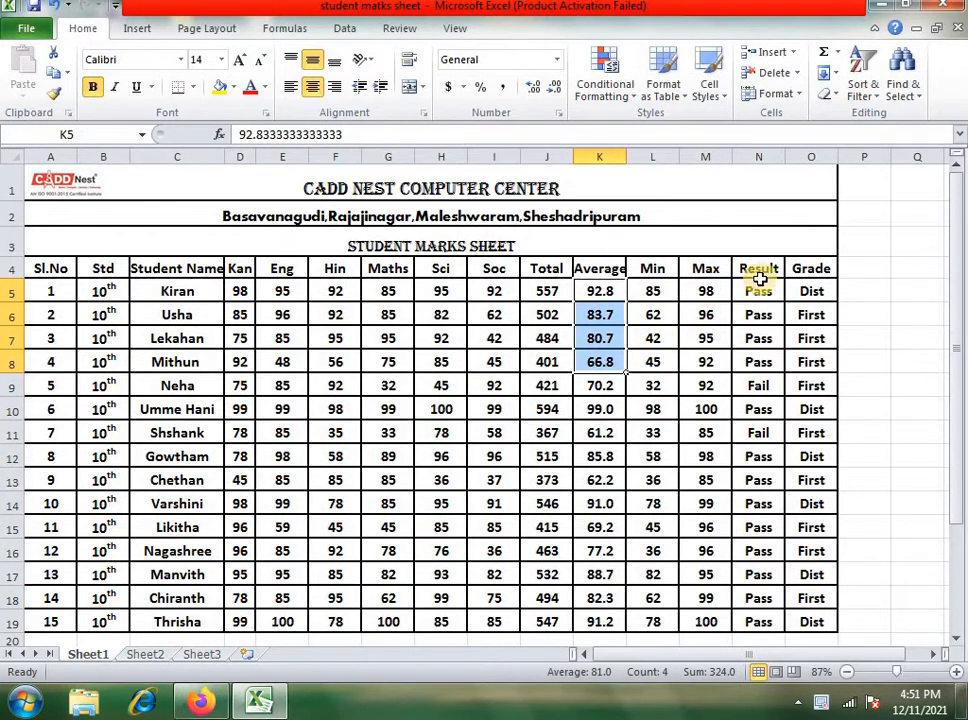
left_click(718, 385)
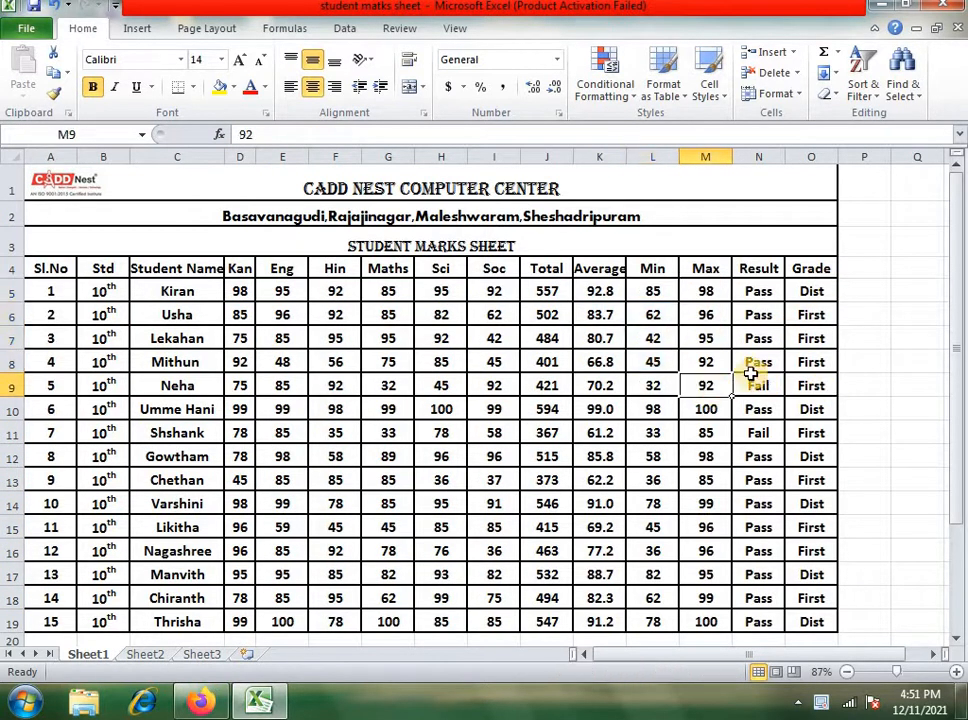
left_click_drag(767, 293, 750, 621)
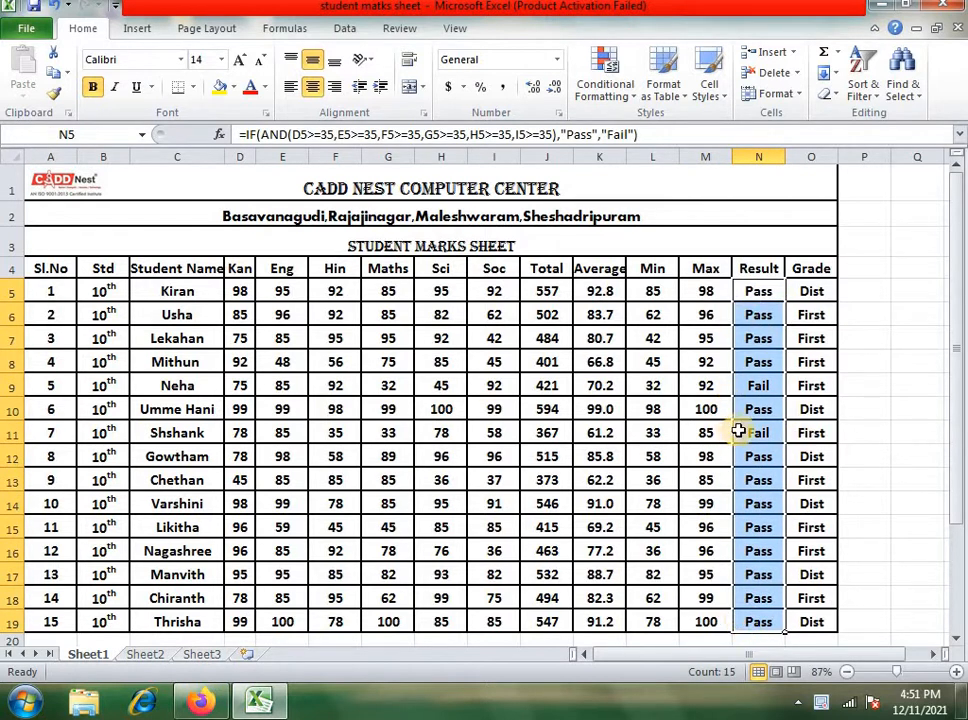
Examine the formula notes below the table and the Fail entries in the Result column
scroll(758, 385, "down", 4)
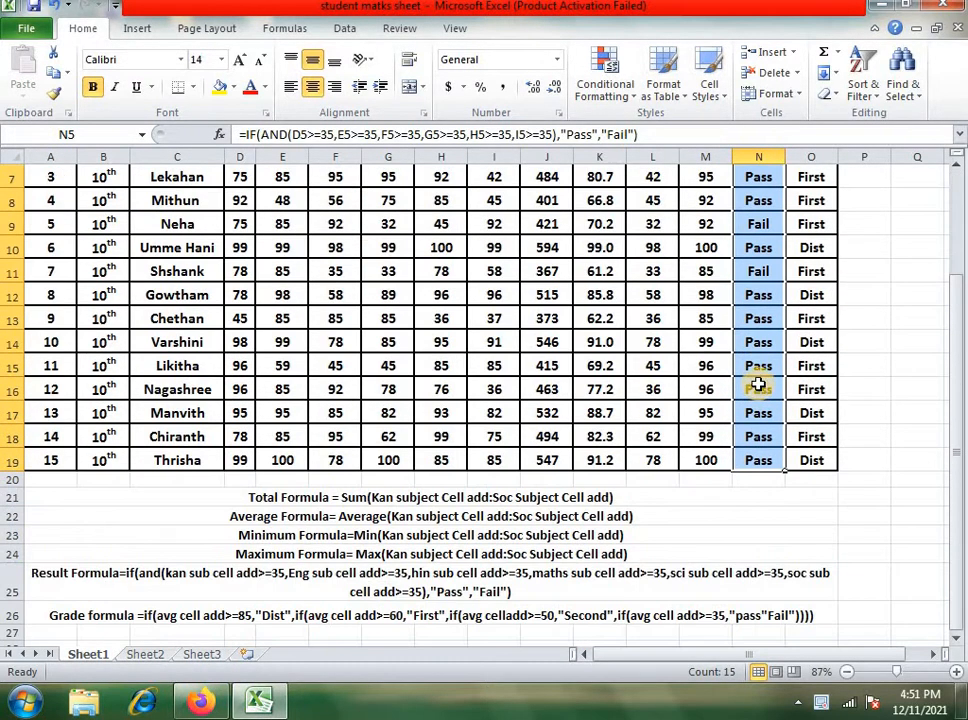
left_click_drag(740, 523, 746, 648)
scroll(720, 510, "up", 2)
scroll(715, 493, "up", 2)
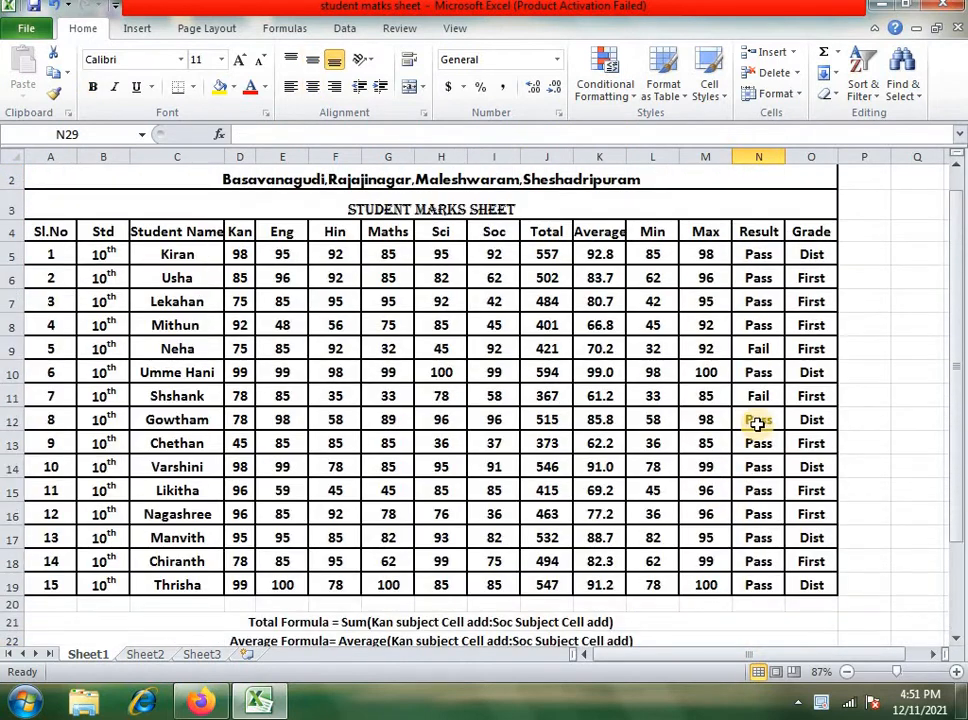
left_click(756, 396)
left_click(756, 347)
scroll(772, 400, "down", 4)
scroll(763, 432, "down", 4)
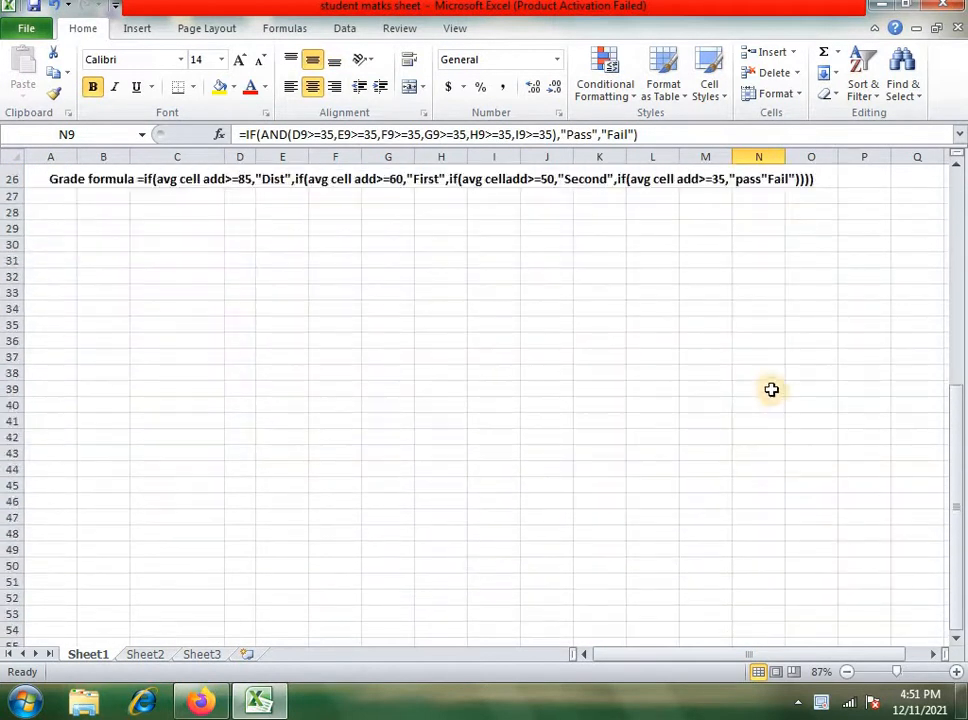
Clear the formula notes in rows 21 to 27 below the table and unmerge their cells
left_click_drag(771, 389, 756, 566)
scroll(350, 389, "up", 5)
left_click_drag(233, 405, 775, 526)
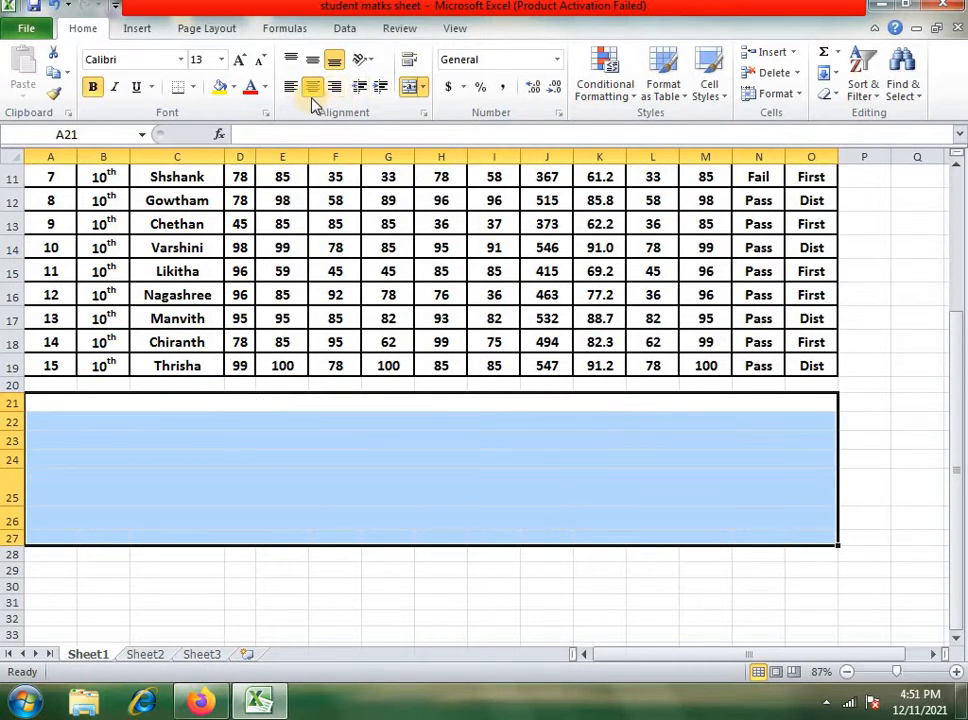
left_click(422, 87)
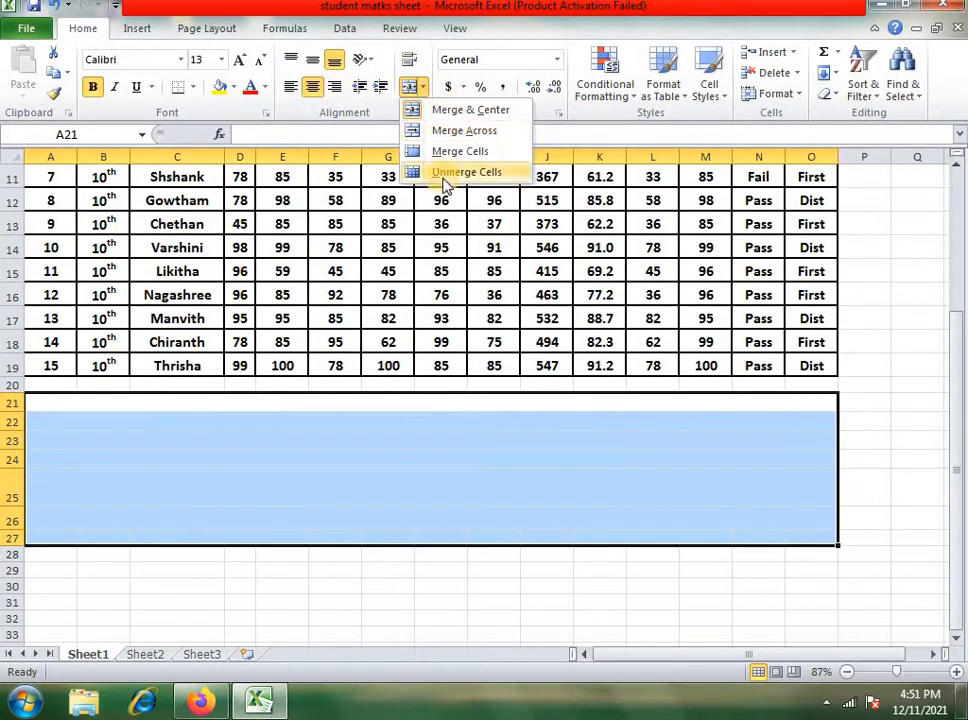
left_click(436, 172)
left_click(560, 402)
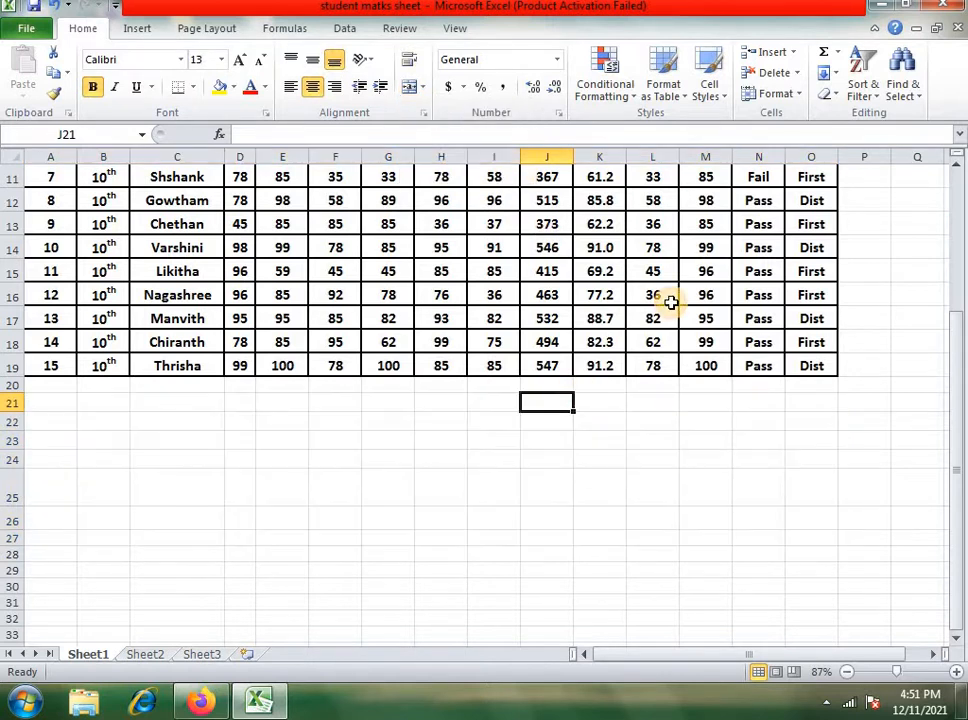
scroll(770, 260, "up", 4)
left_click(758, 291)
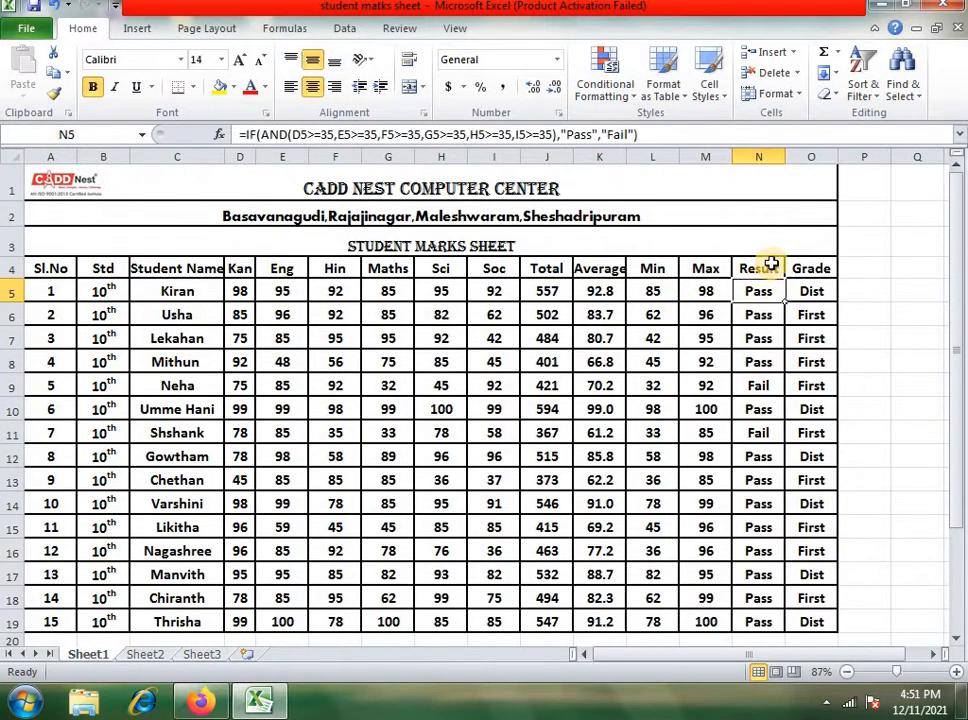
left_click(766, 266)
left_click(865, 88)
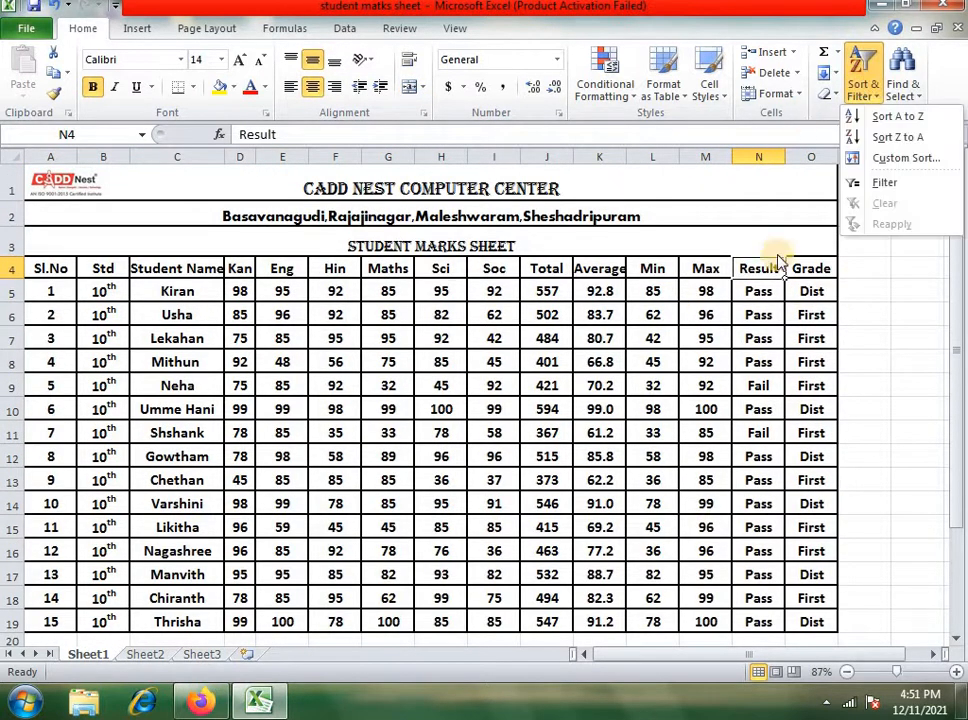
left_click(899, 183)
Remove the misplaced filter and turn on filtering for the header row A4:O4
left_click_drag(50, 268, 812, 266)
left_click(863, 88)
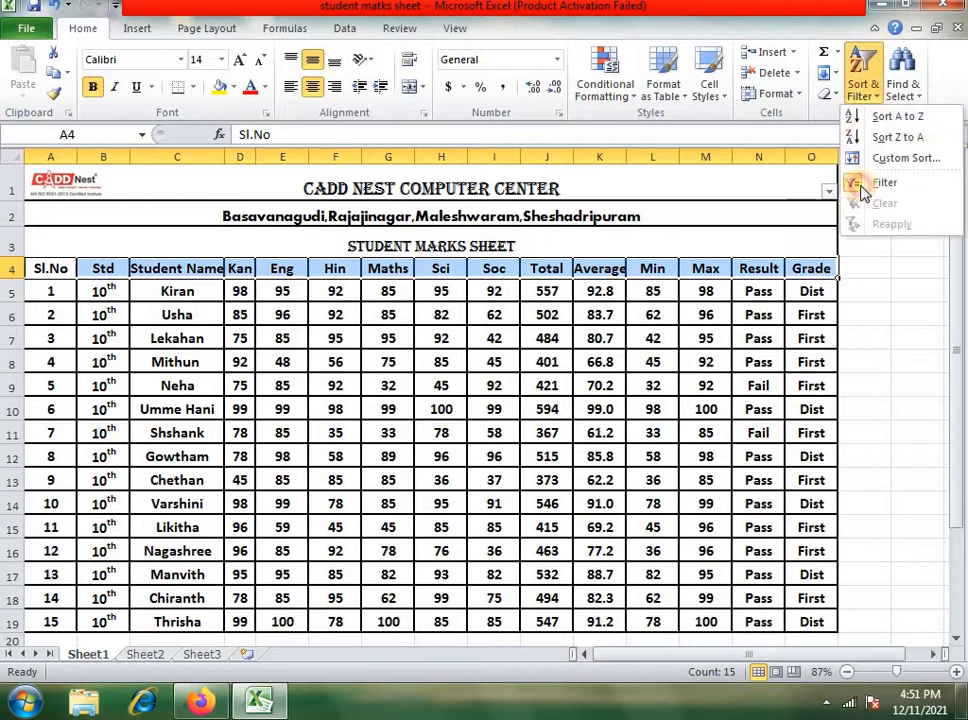
left_click(860, 192)
left_click(862, 78)
left_click(882, 183)
Filter the Result column to show only the Pass students
left_click(776, 272)
left_click(776, 269)
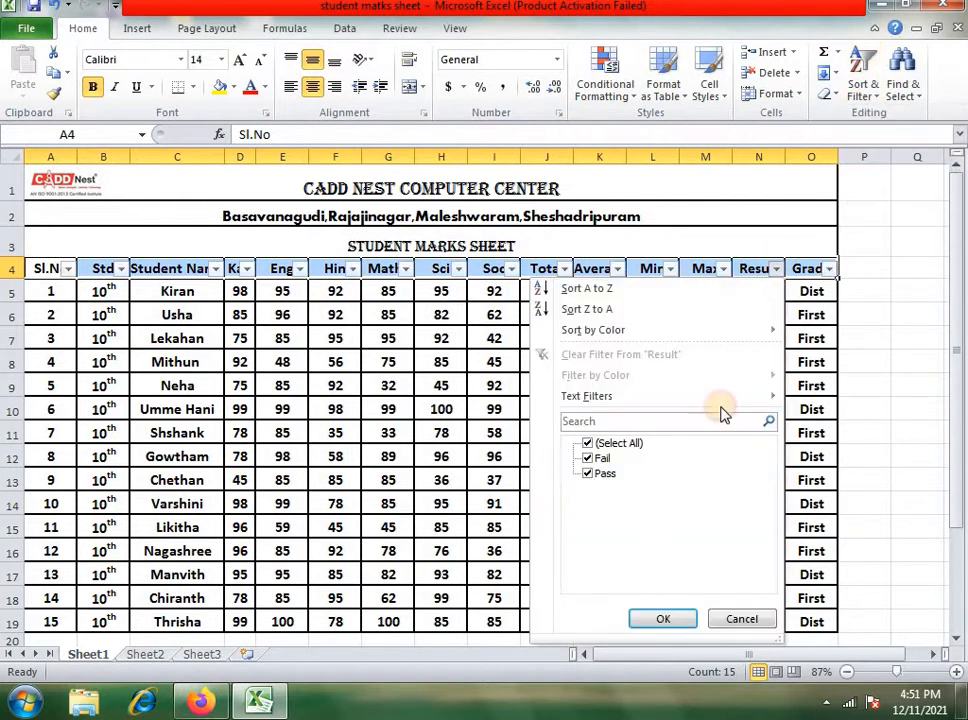
left_click(590, 458)
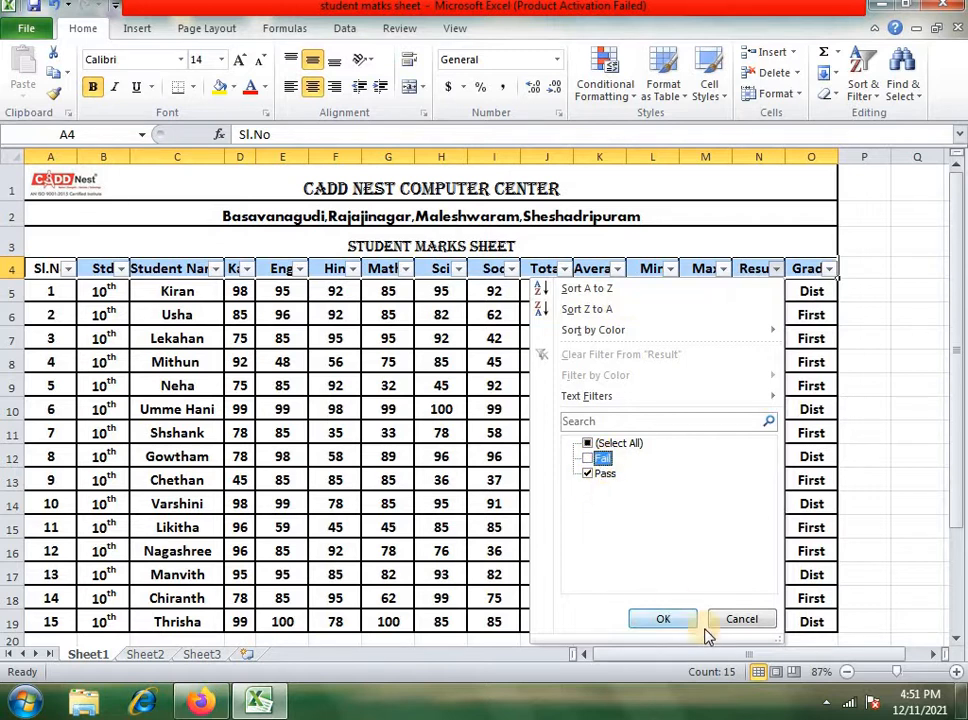
left_click(663, 619)
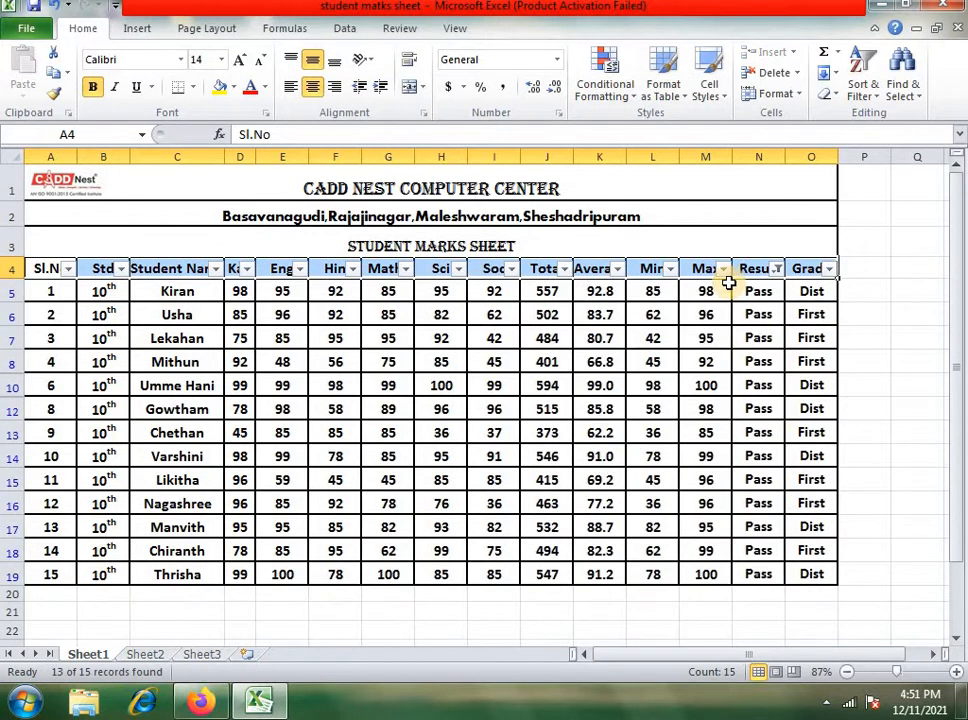
Change the Result column filter to show only Fail and look at the names of the failed students
left_click(777, 269)
left_click(601, 458)
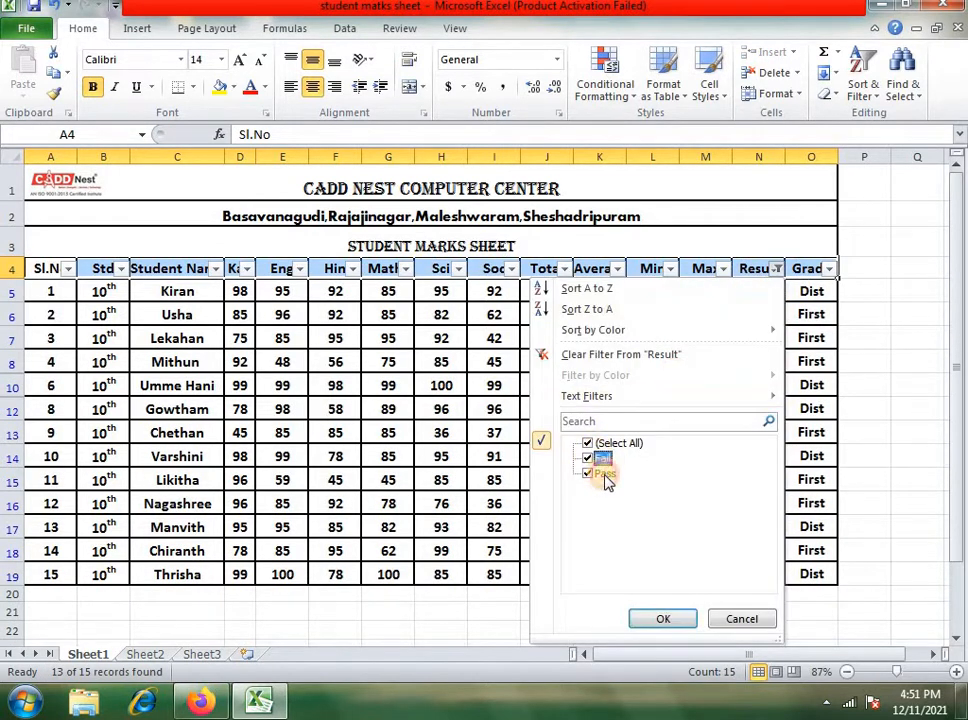
left_click(604, 474)
left_click(665, 622)
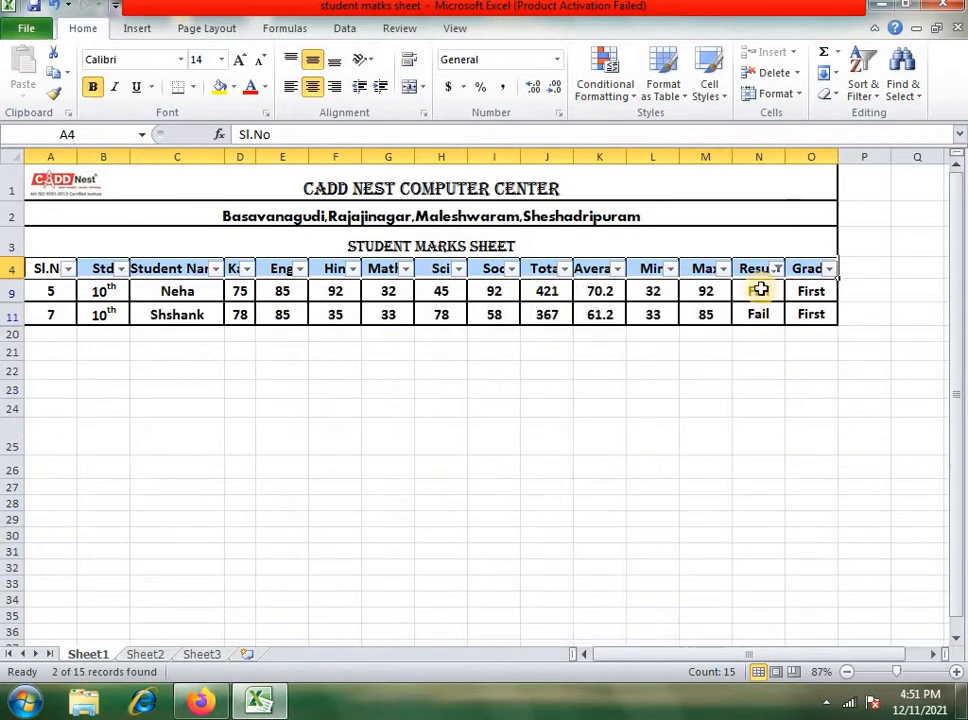
left_click_drag(166, 283, 177, 314)
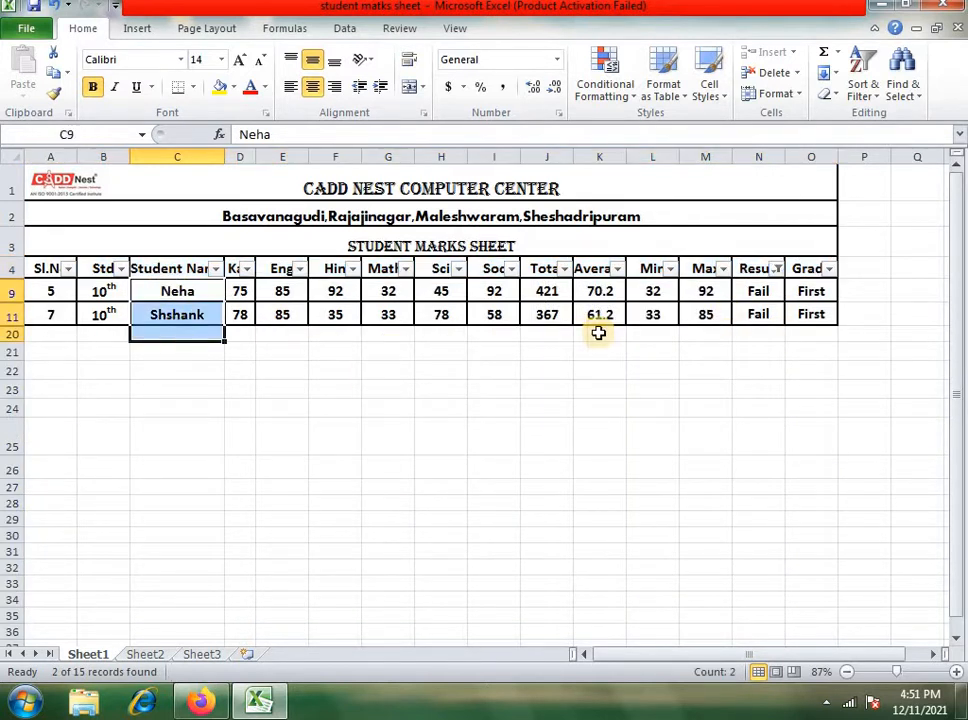
left_click(598, 331)
Select all values again in the Result column filter and turn off filtering for the table
left_click(777, 269)
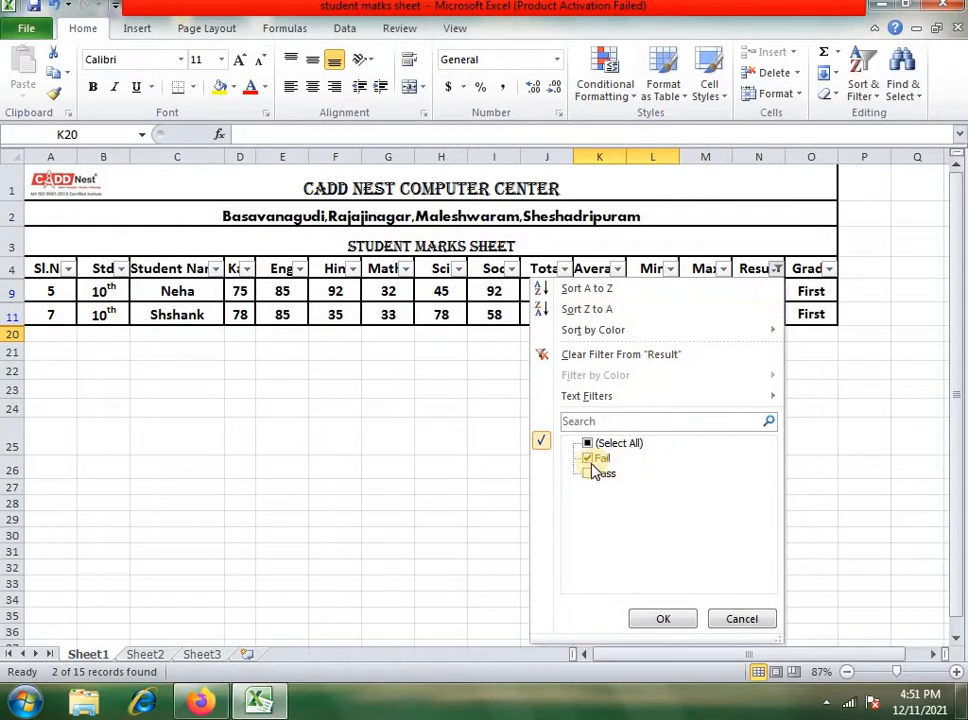
left_click(590, 443)
left_click(672, 622)
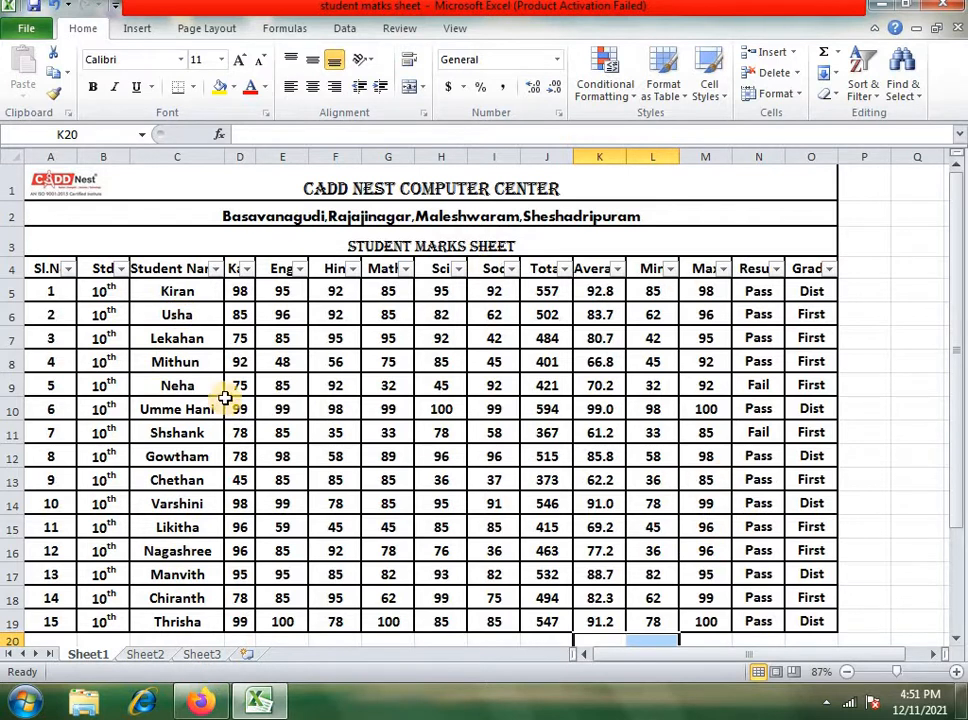
left_click(862, 84)
left_click(872, 182)
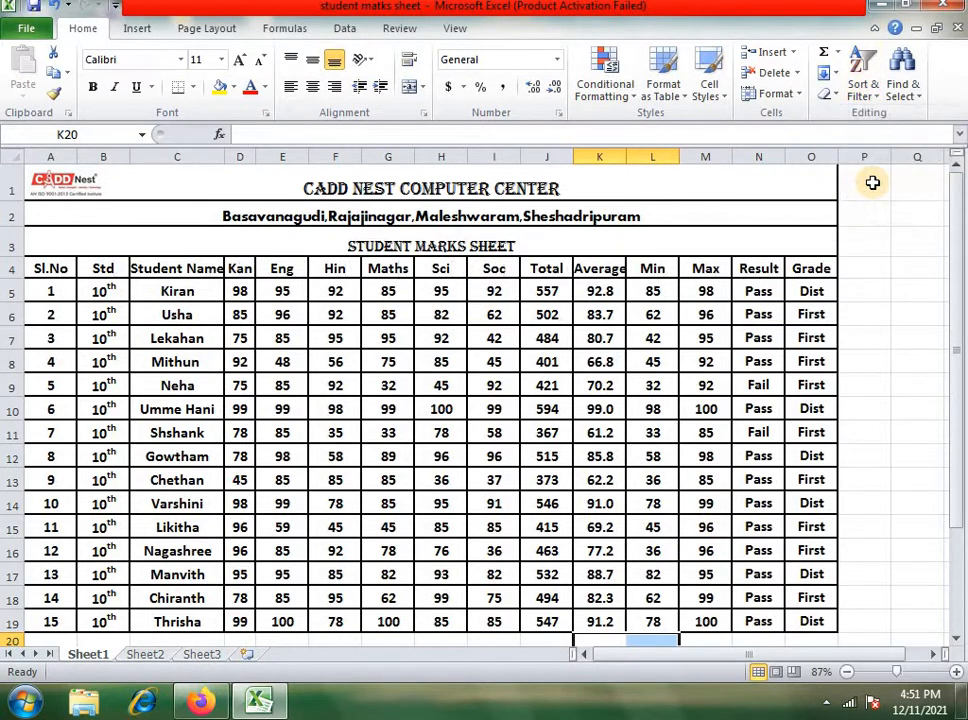
Look over the Result column and the empty rows below the table, and dismiss the Windows color scheme prompt
left_click(864, 84)
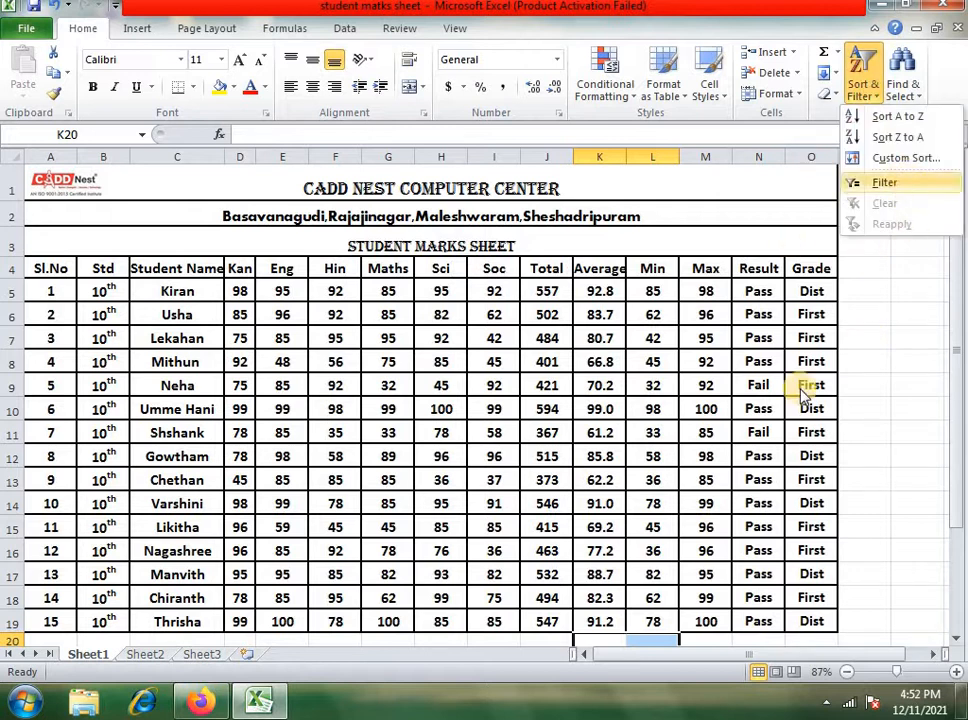
left_click(760, 270)
left_click(484, 363)
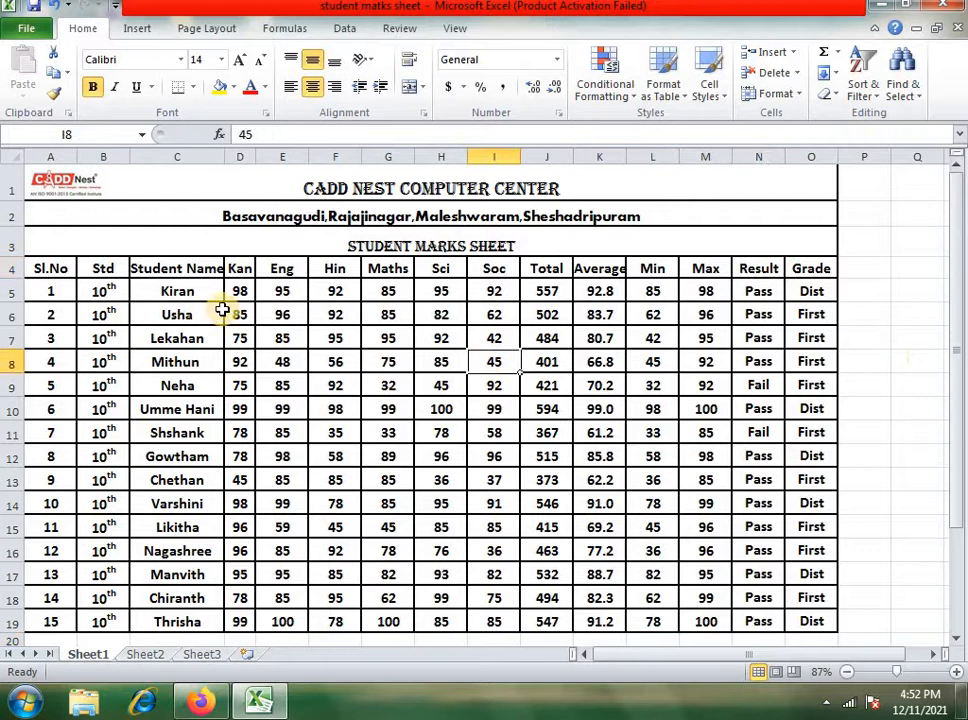
left_click_drag(756, 291, 758, 432)
scroll(577, 410, "down", 5)
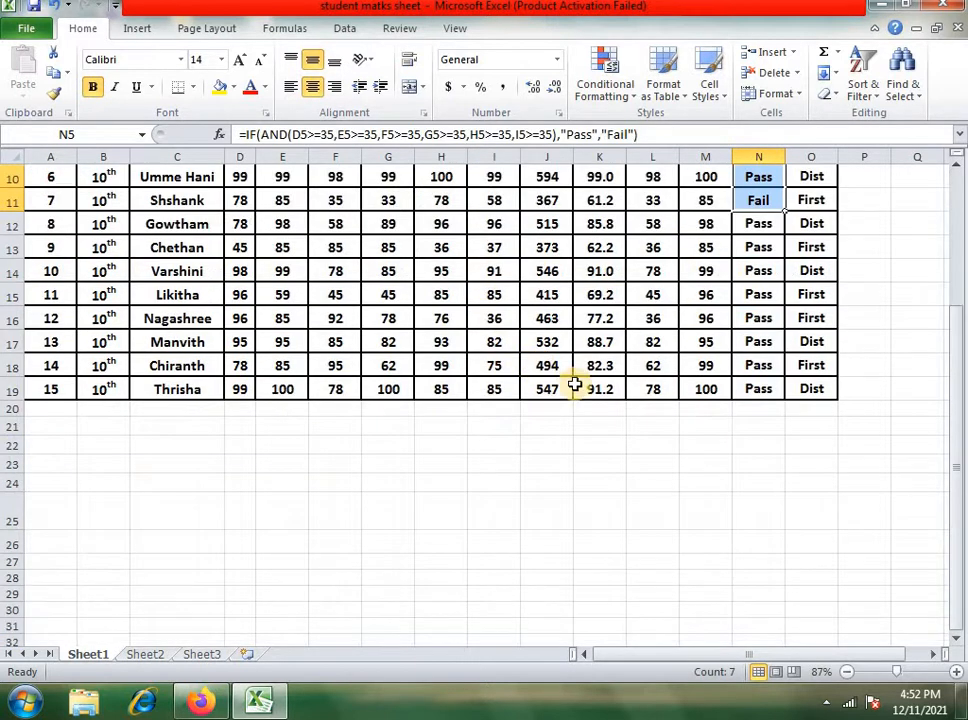
left_click_drag(734, 334, 758, 462)
scroll(760, 411, "up", 3)
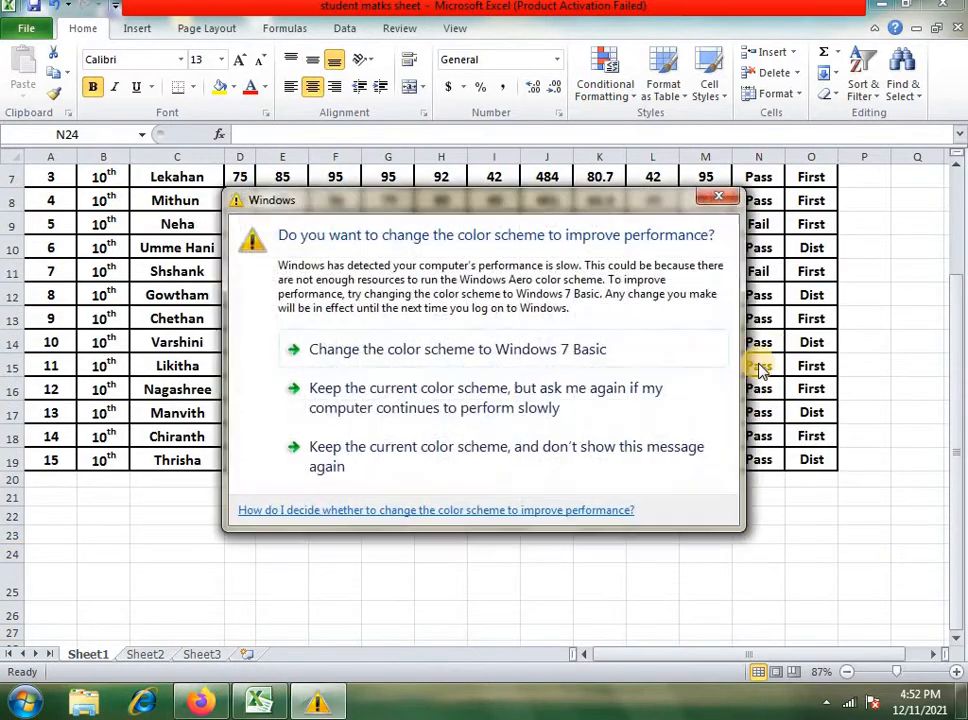
left_click(718, 200)
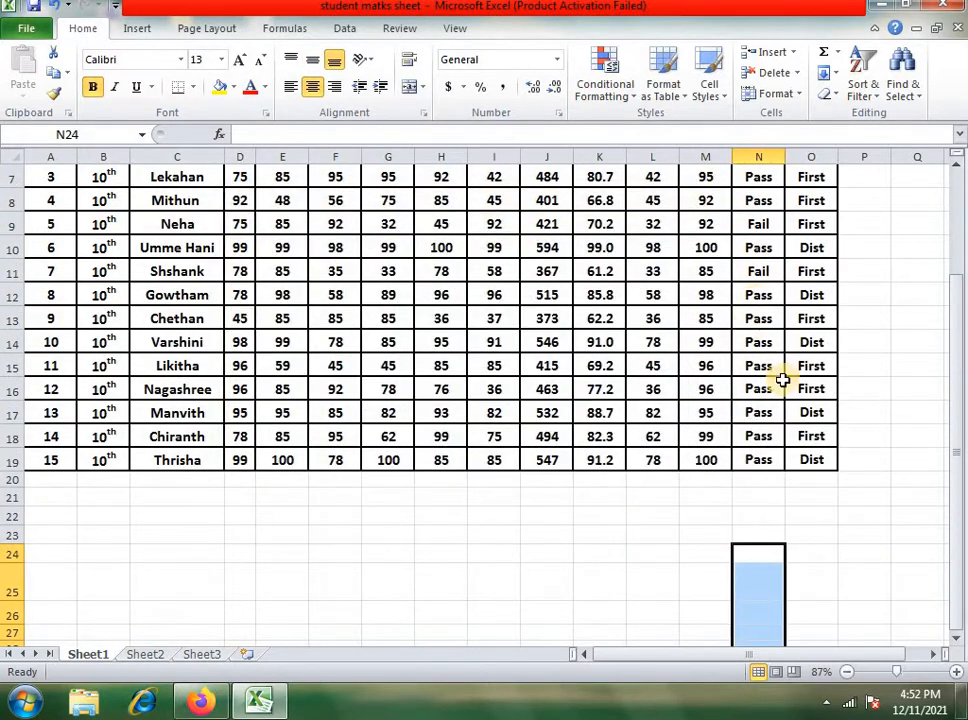
scroll(740, 430, "down", 2)
scroll(575, 382, "up", 4)
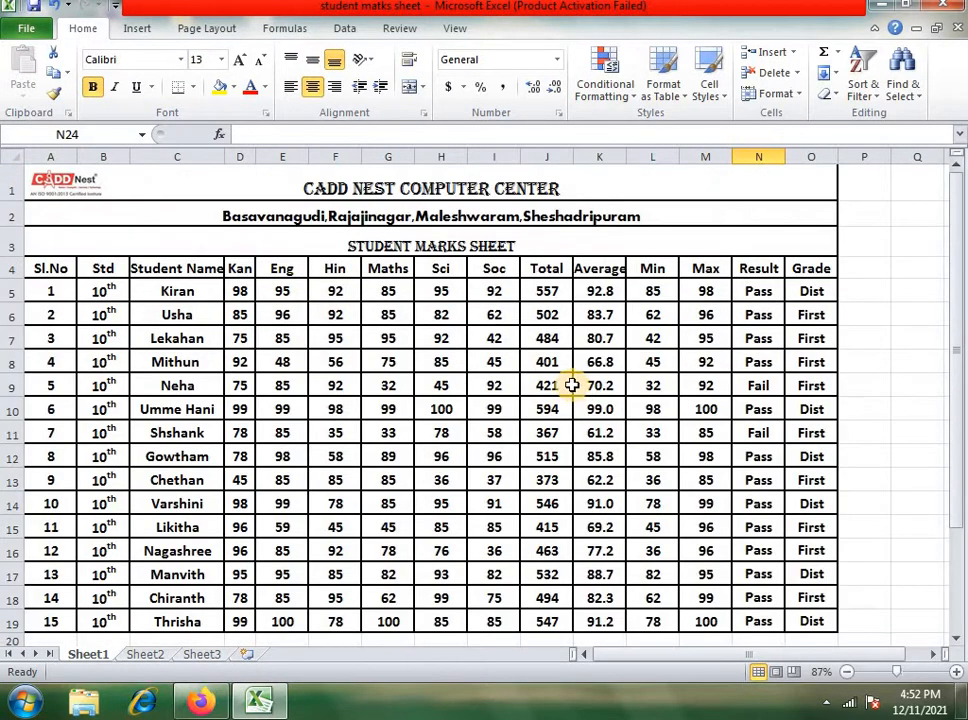
Copy the header row A4:O4 from Sheet1 and paste it into Sheet3 starting at cell A1
left_click(278, 268)
left_click_drag(47, 268, 103, 268)
left_click_drag(347, 270, 800, 273)
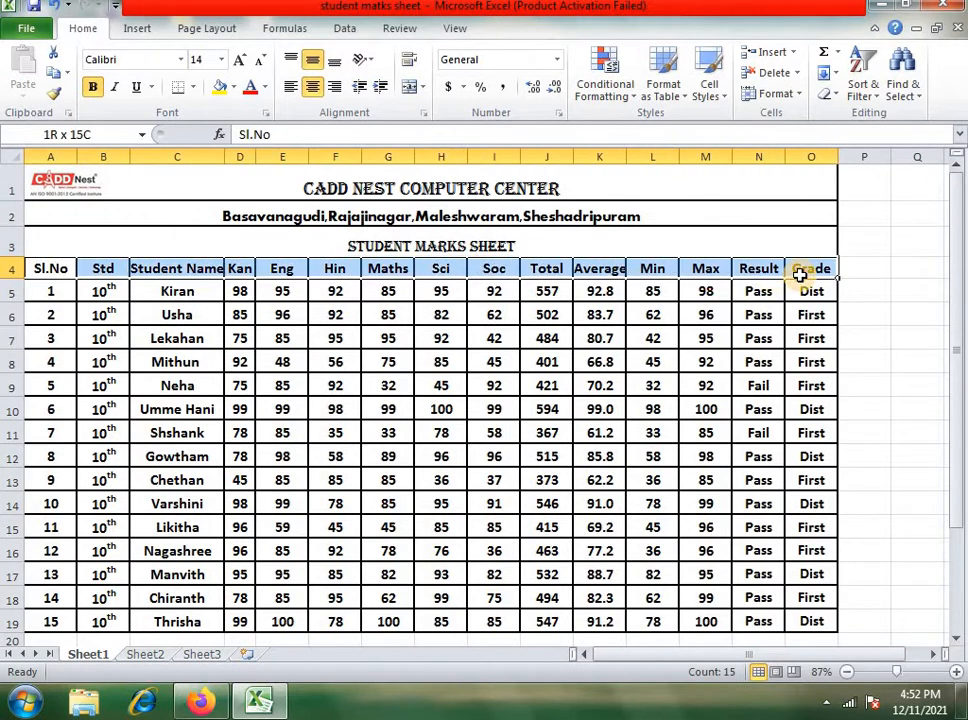
key("ctrl+c")
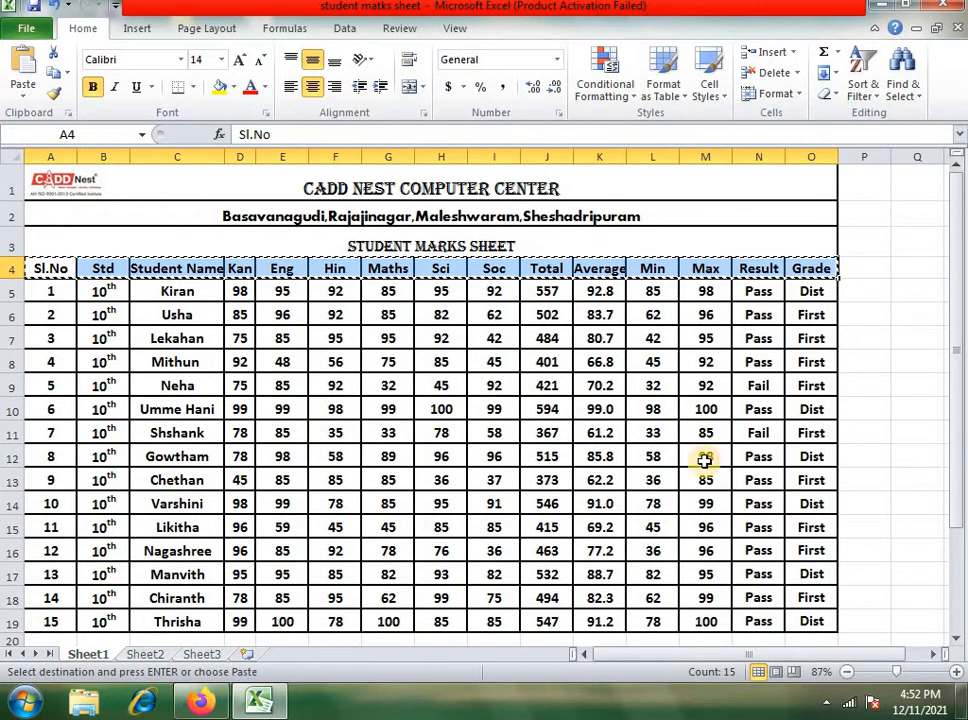
left_click(145, 654)
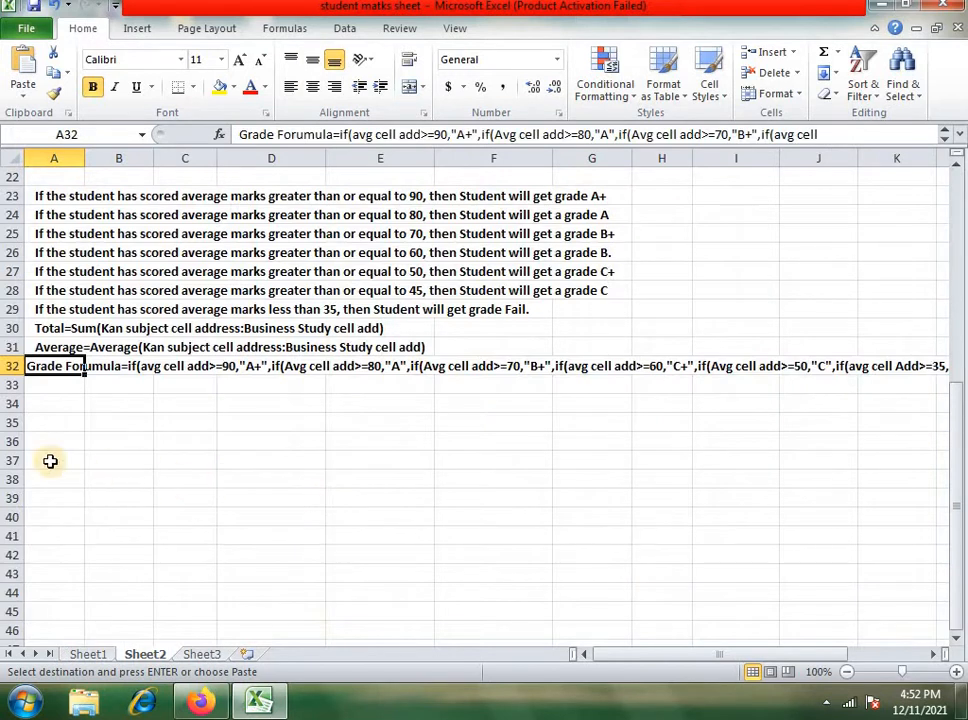
left_click(212, 655)
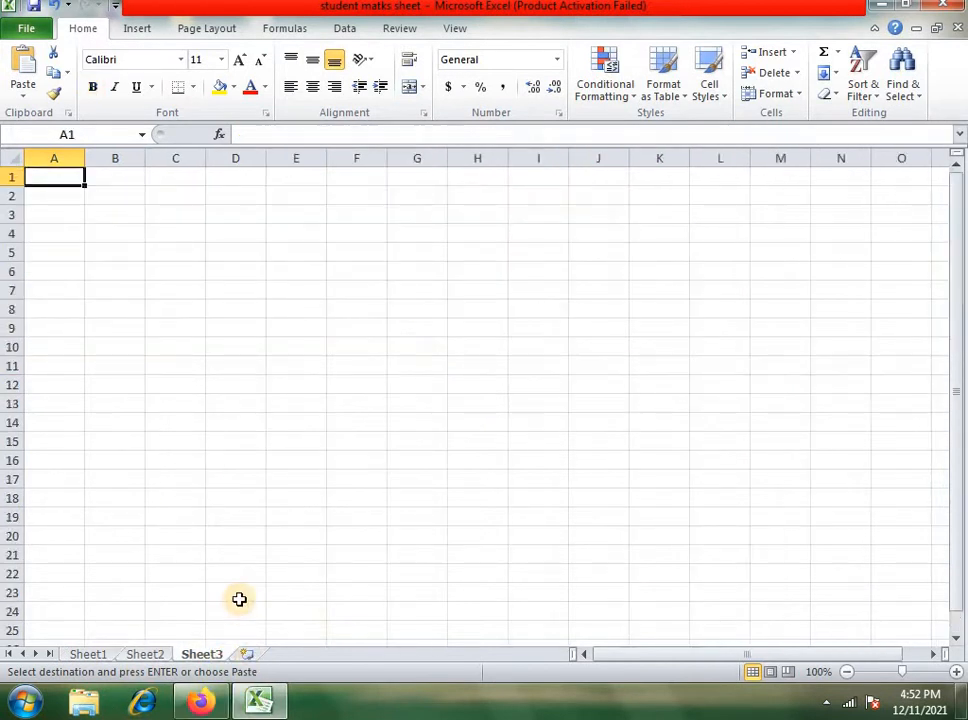
key("ctrl+v")
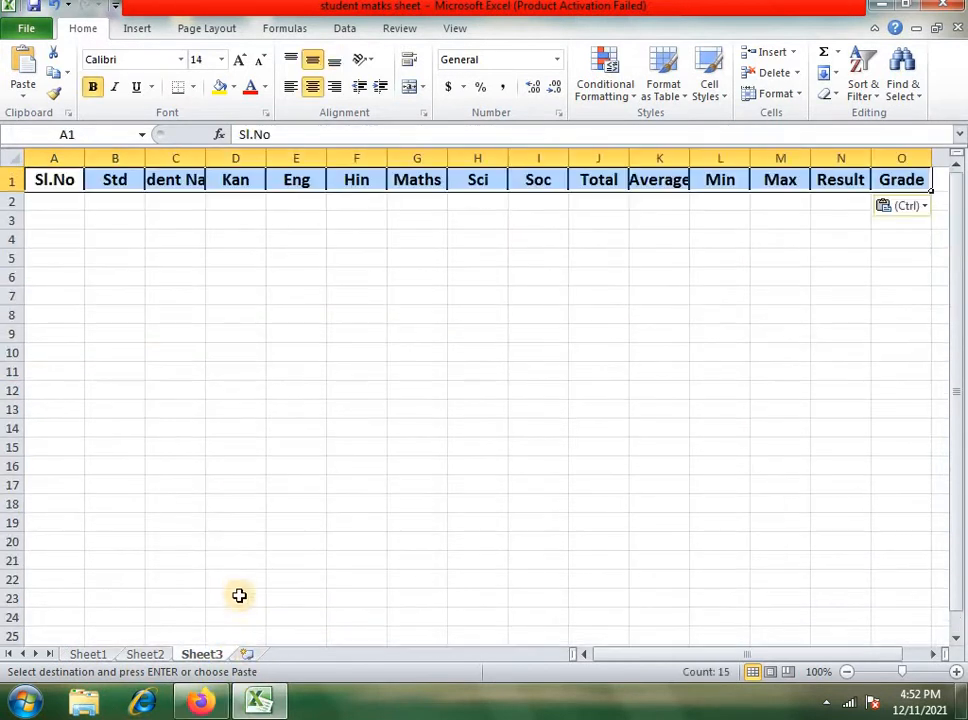
Enter the criterion "pass" under the Result header in cell N2 of Sheet3
left_click(829, 198)
type("pass")
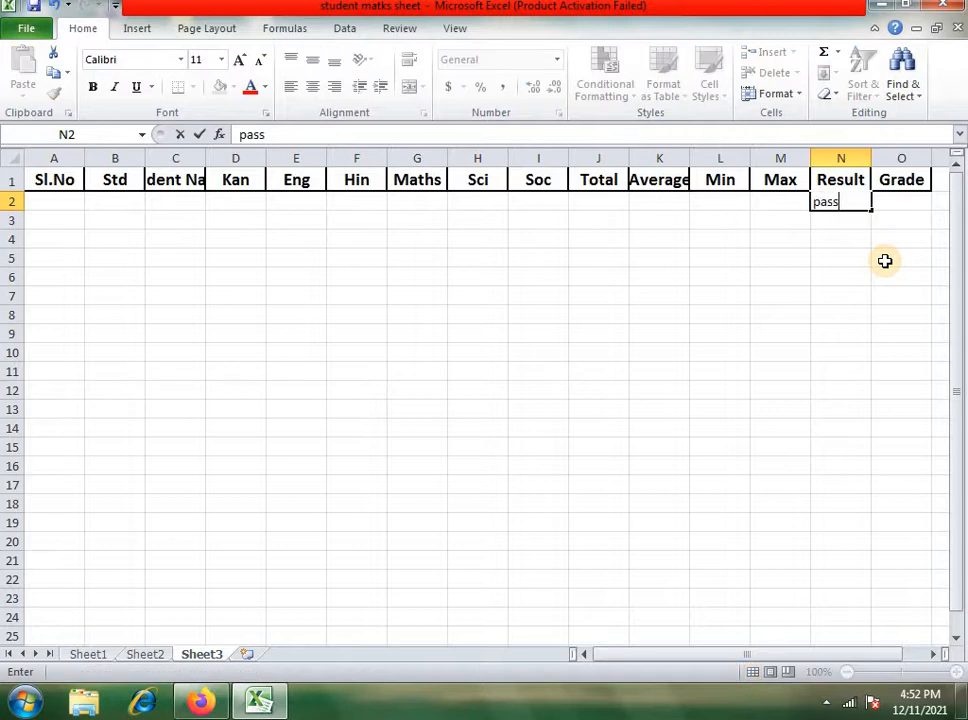
key("Return")
left_click(846, 199)
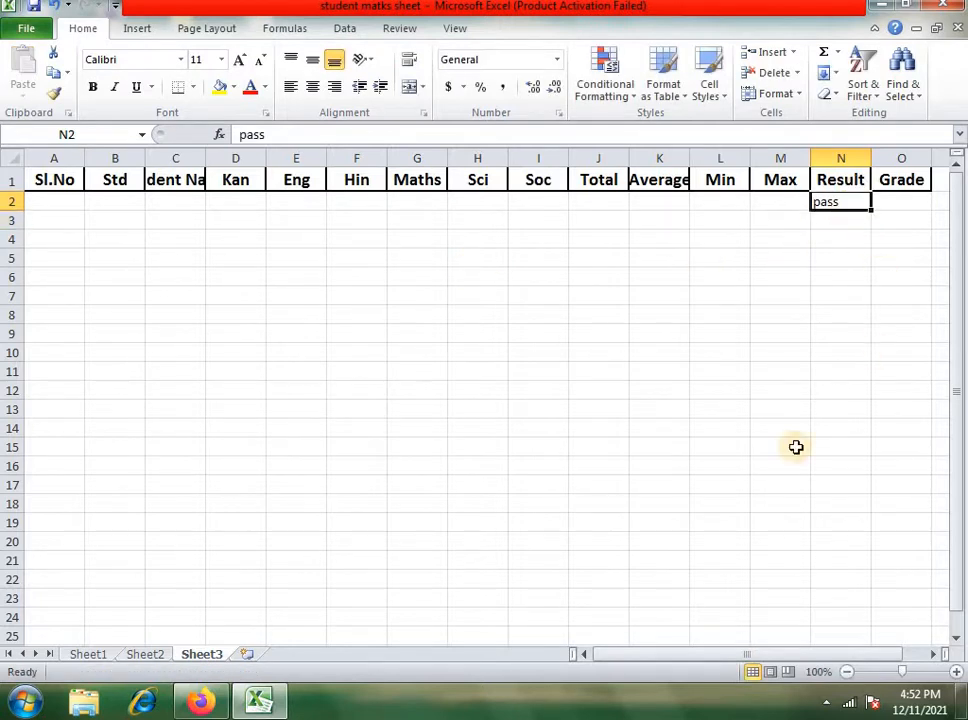
Select the marks table A4:O19 on Sheet1, including its headers, and check the Result criterion on Sheet3
left_click(87, 656)
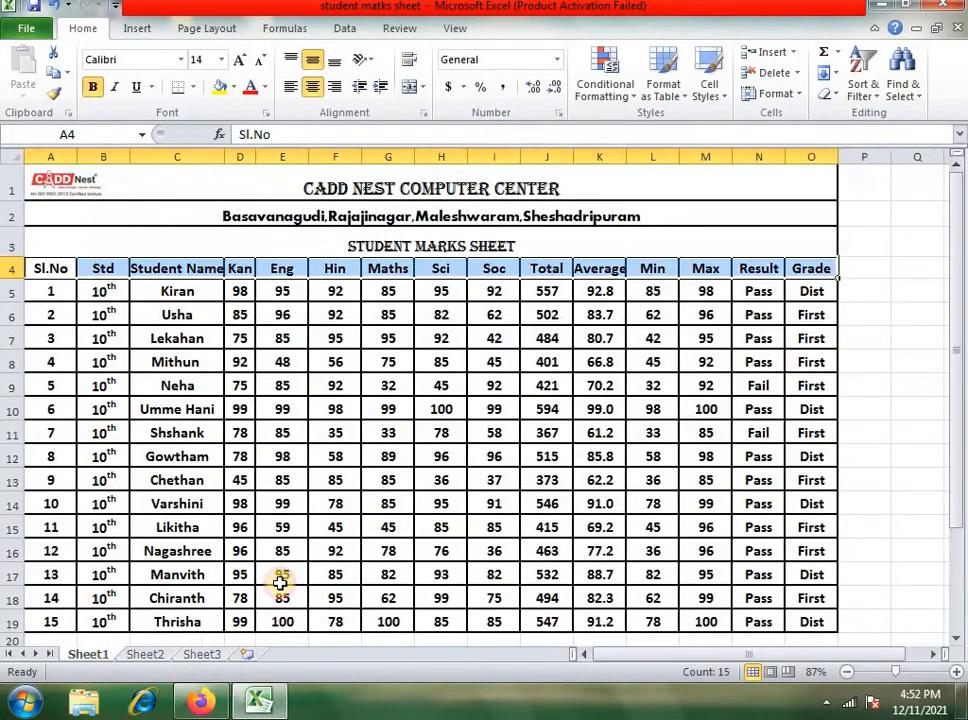
left_click(438, 385)
left_click_drag(32, 264, 812, 560)
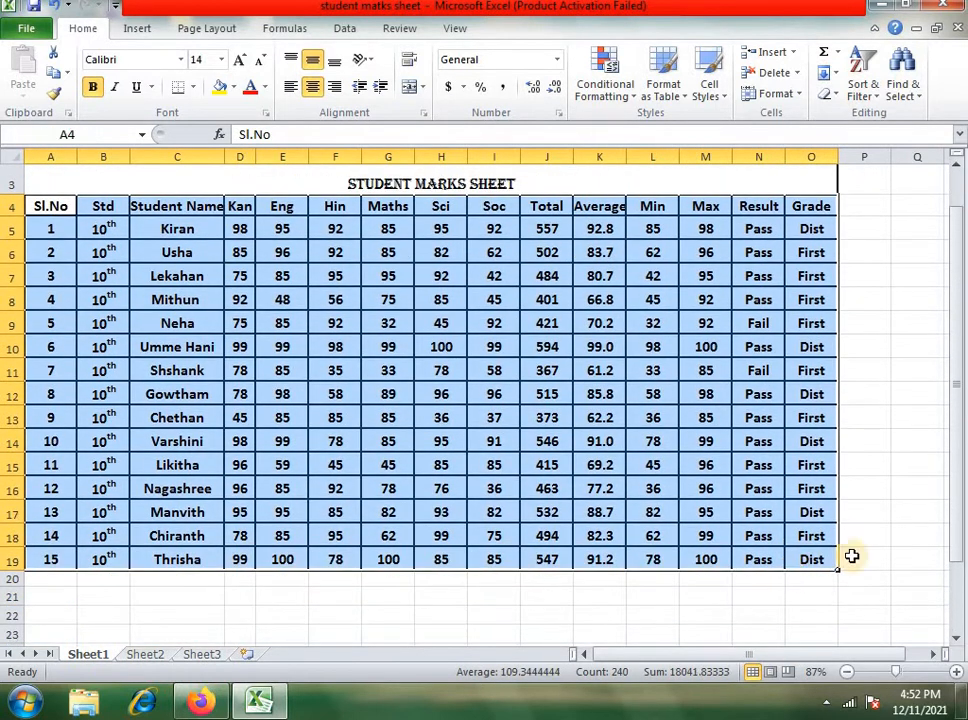
left_click(203, 655)
left_click(829, 177)
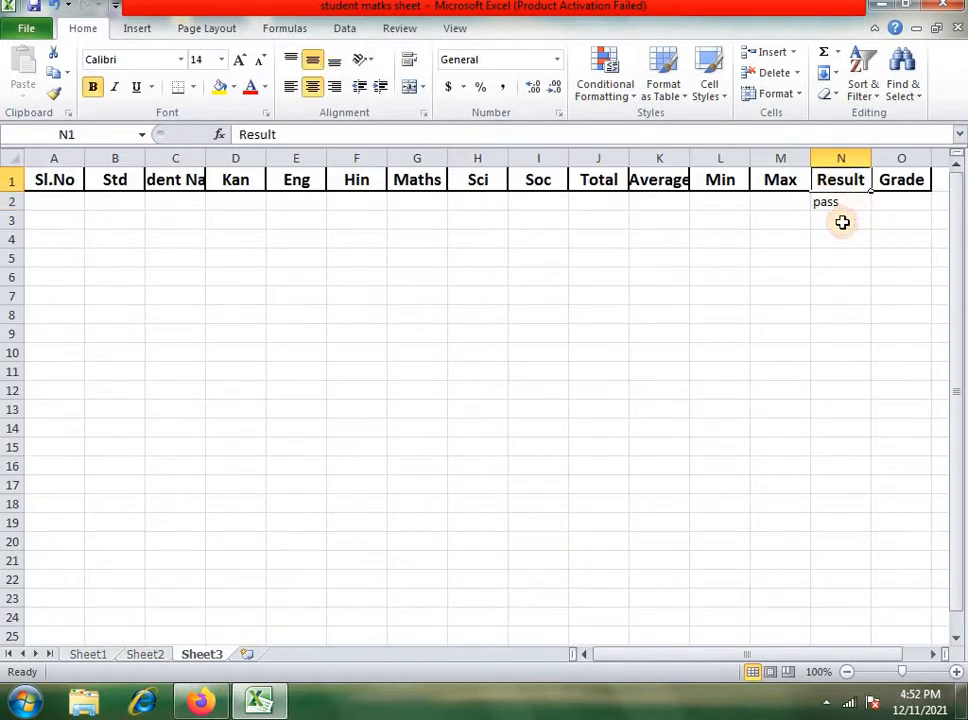
left_click(833, 203)
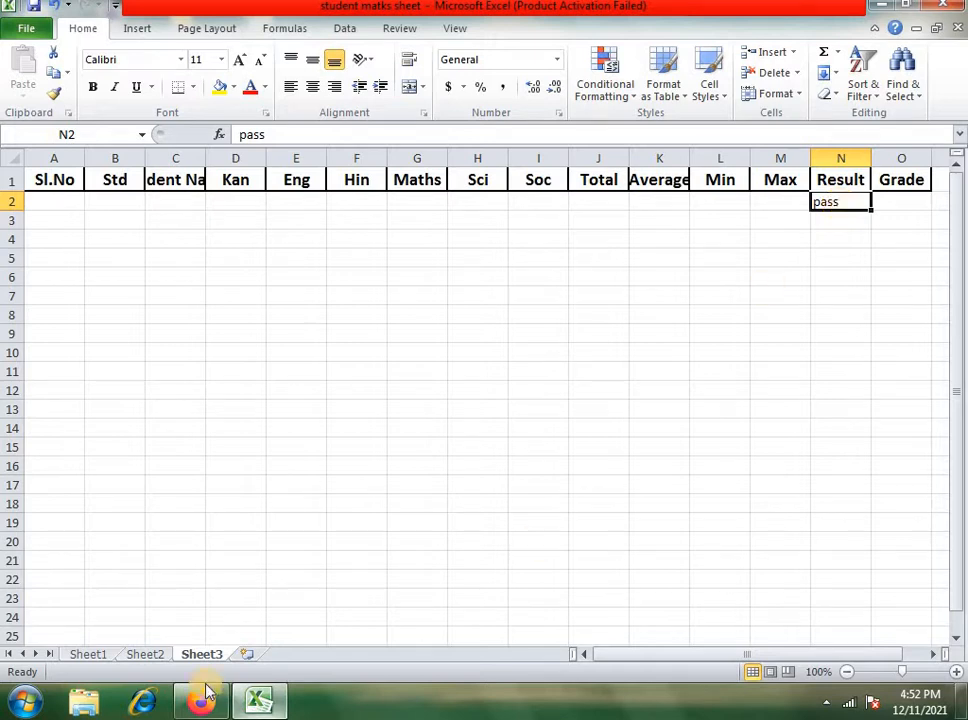
Start an Advanced Filter on Sheet1 that copies to another location, with A4:O19 as the list range
left_click(87, 656)
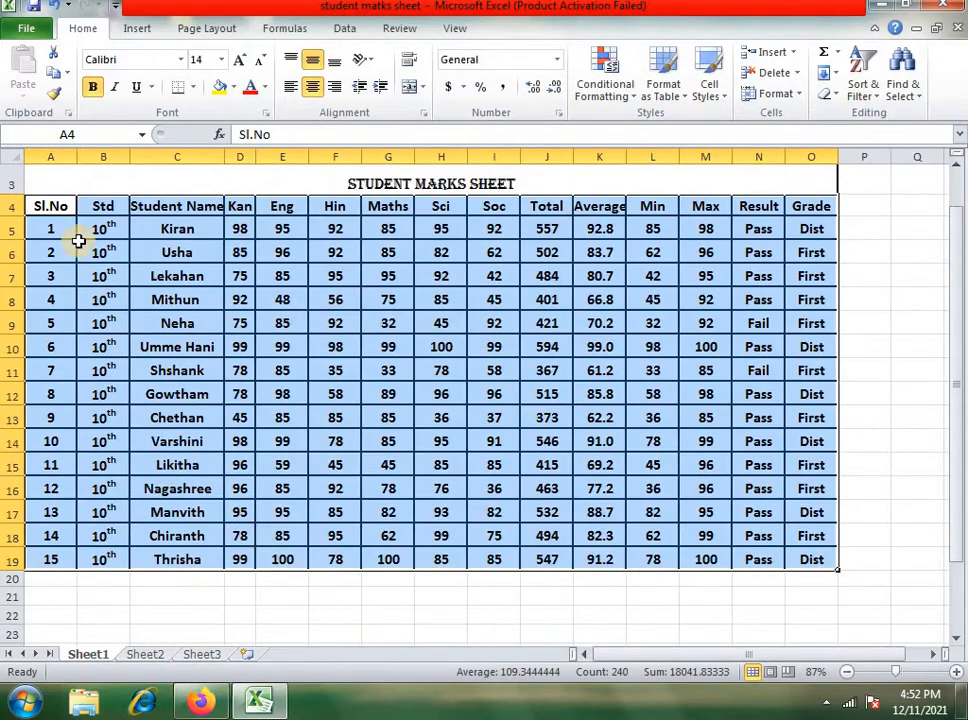
left_click(345, 29)
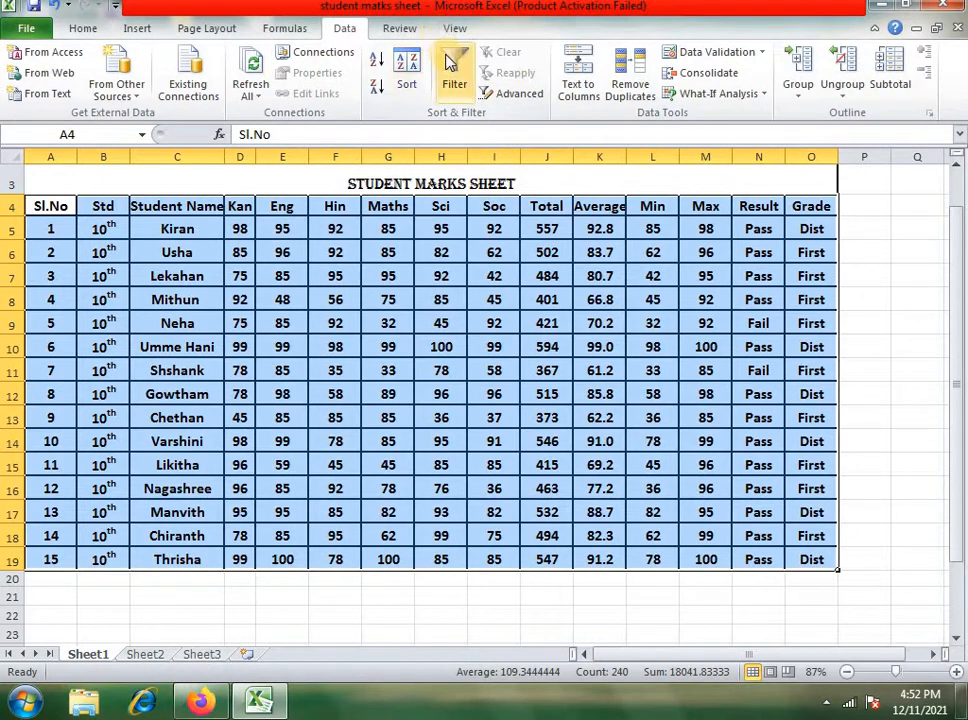
left_click(506, 100)
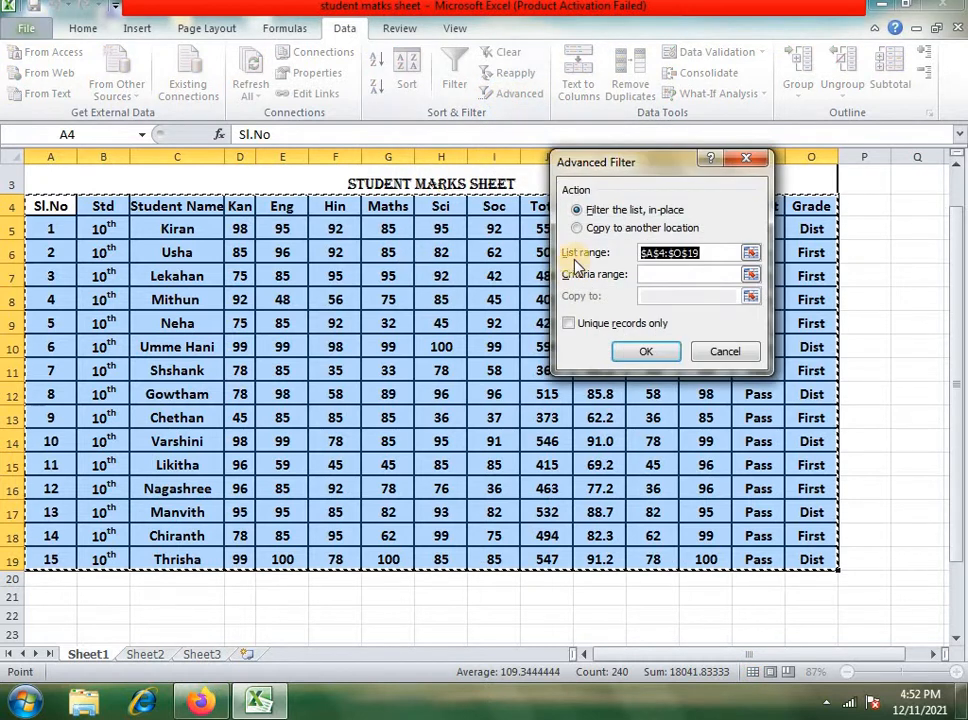
left_click(577, 228)
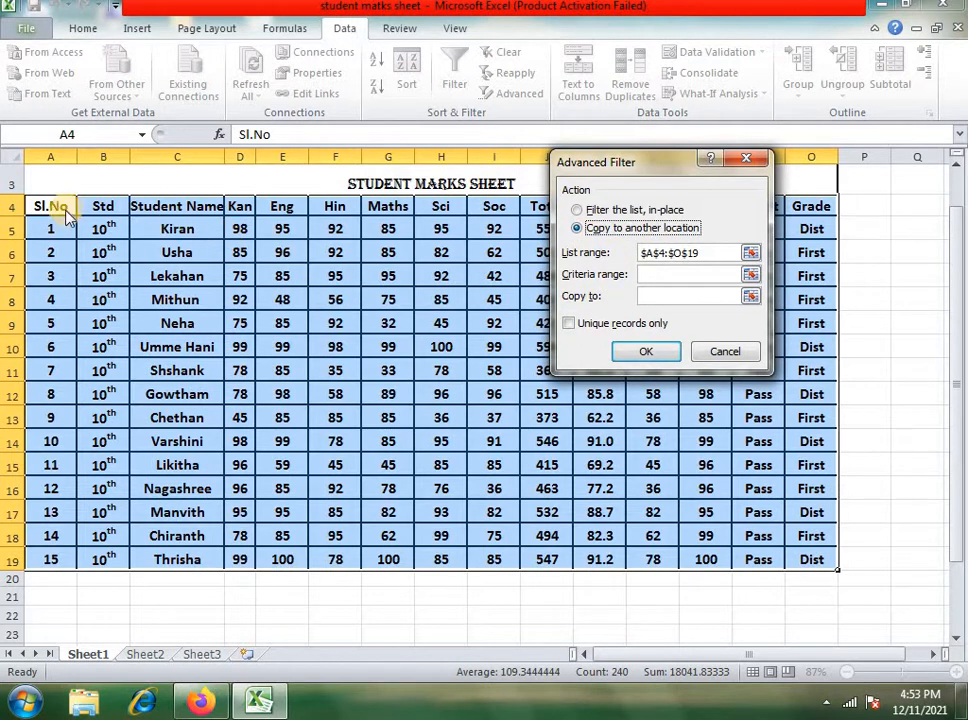
left_click_drag(705, 253, 638, 253)
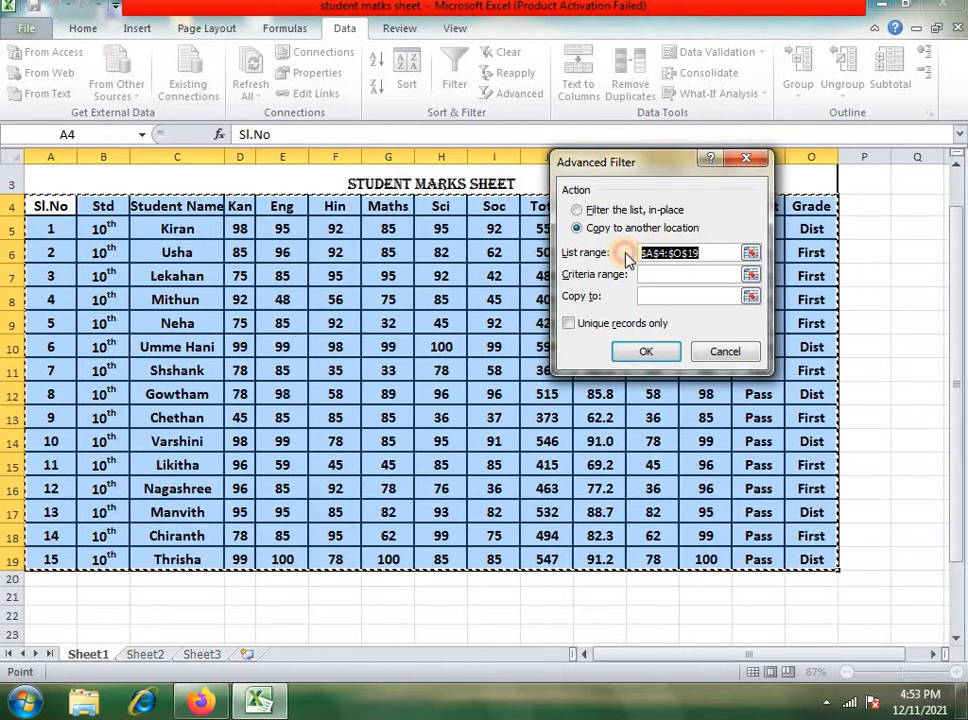
key("BackSpace")
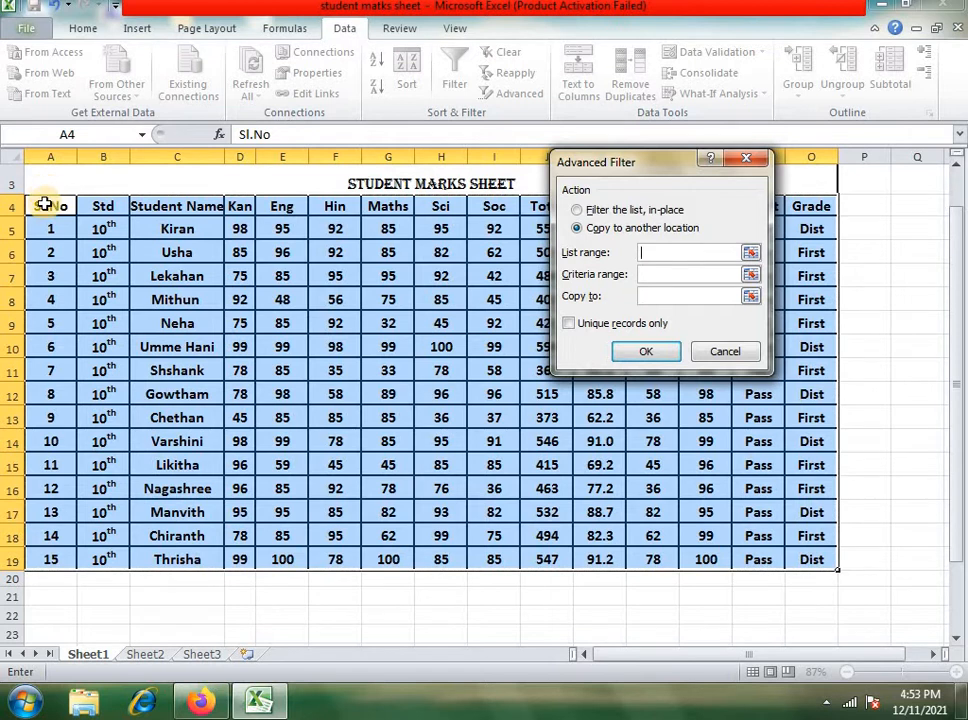
left_click_drag(45, 205, 811, 568)
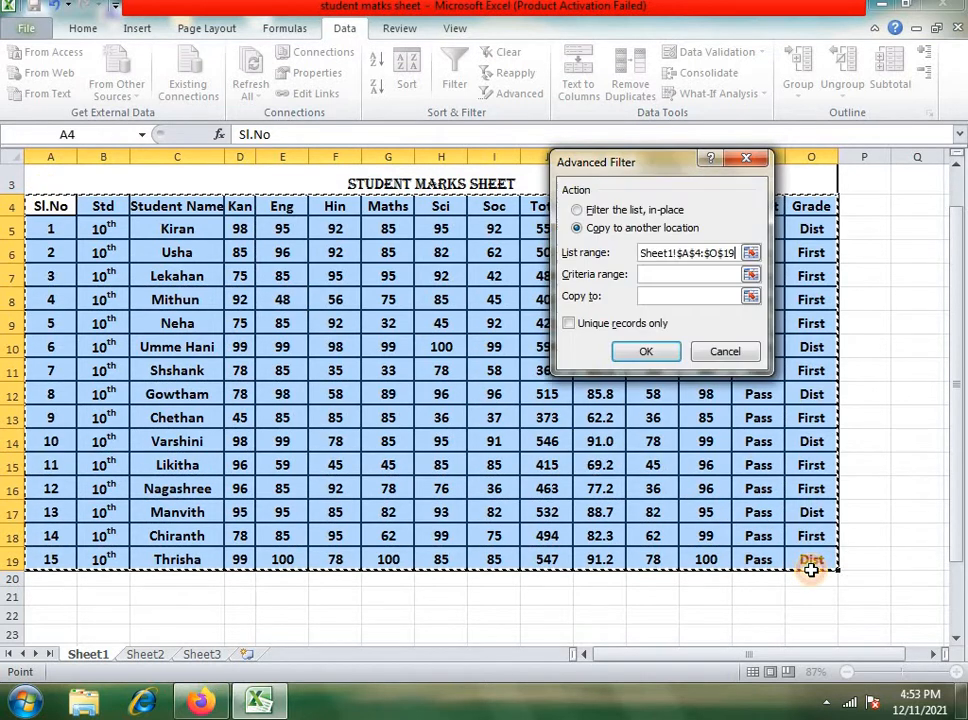
Set the Advanced Filter's criteria range to A1:O2 on Sheet3, covering the headers and the pass criterion
left_click(670, 274)
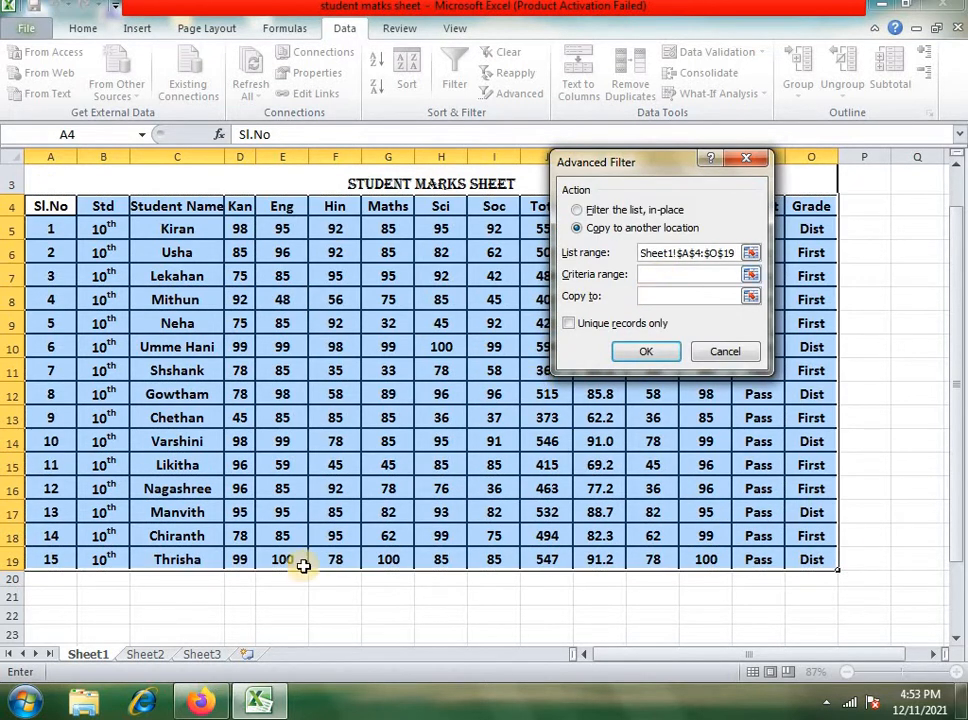
left_click(203, 656)
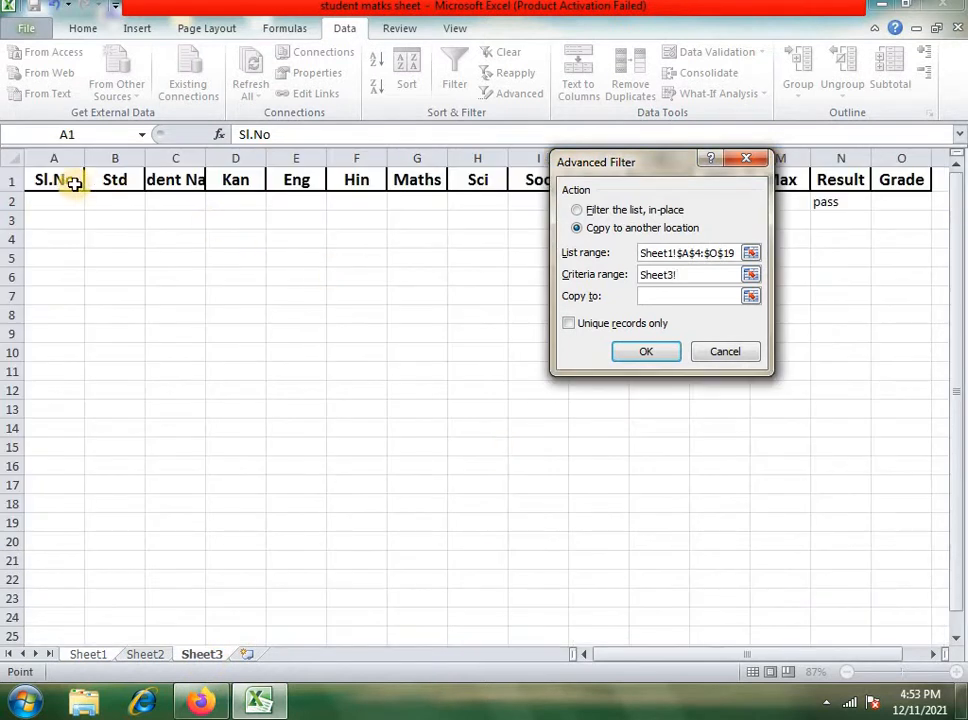
left_click_drag(71, 183, 903, 200)
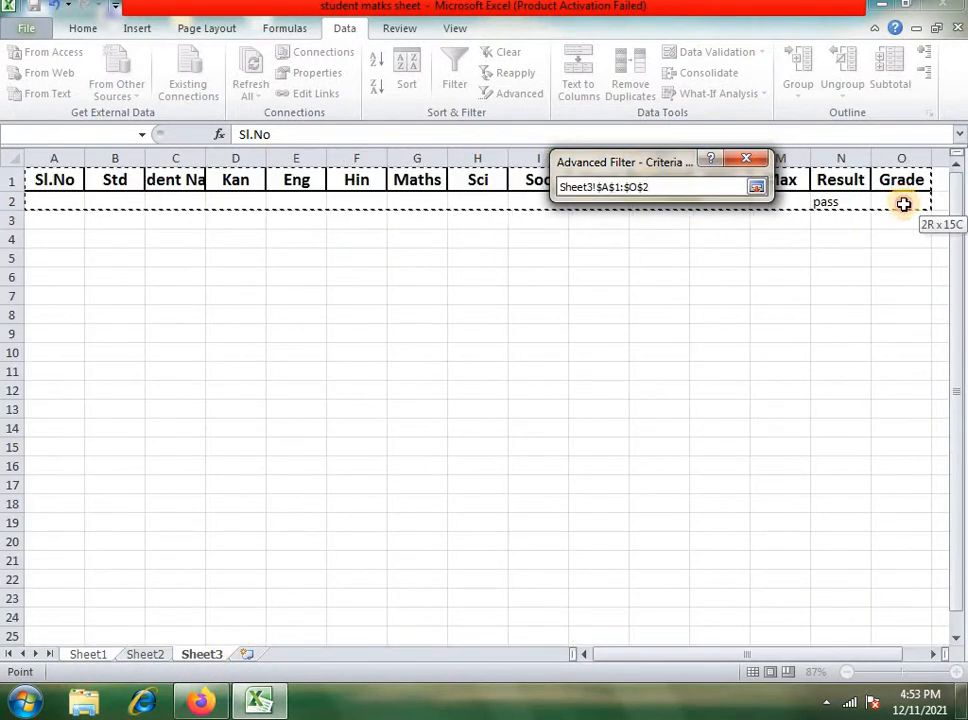
Set cell A23 of Sheet1 as the copy destination, run the Advanced Filter and review the extracted list against the original table
left_click(688, 298)
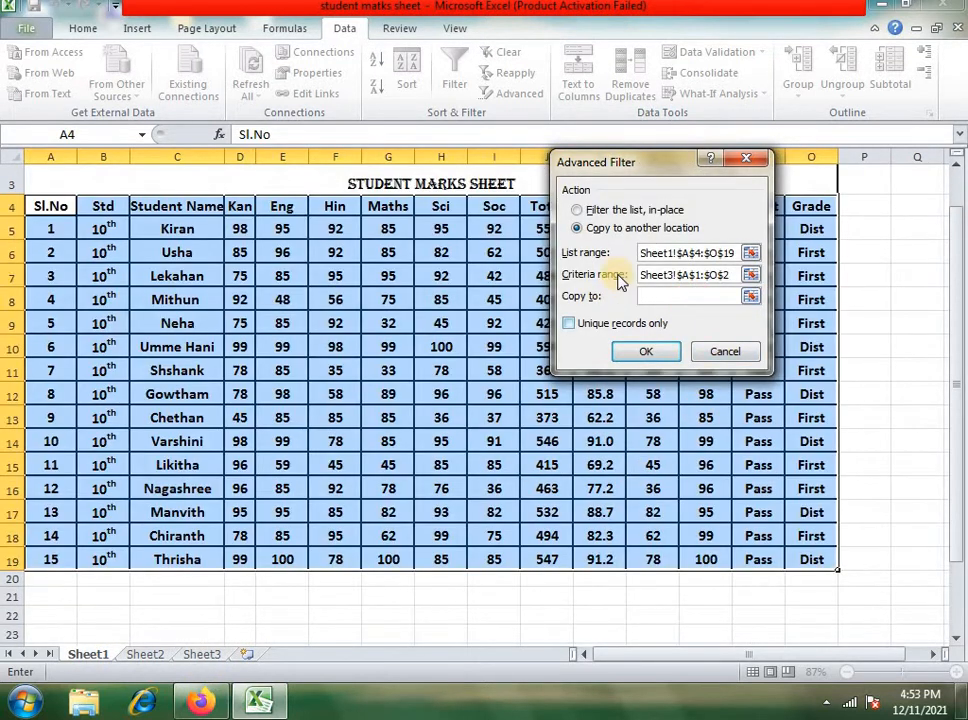
scroll(200, 420, "down", 3)
left_click(45, 417)
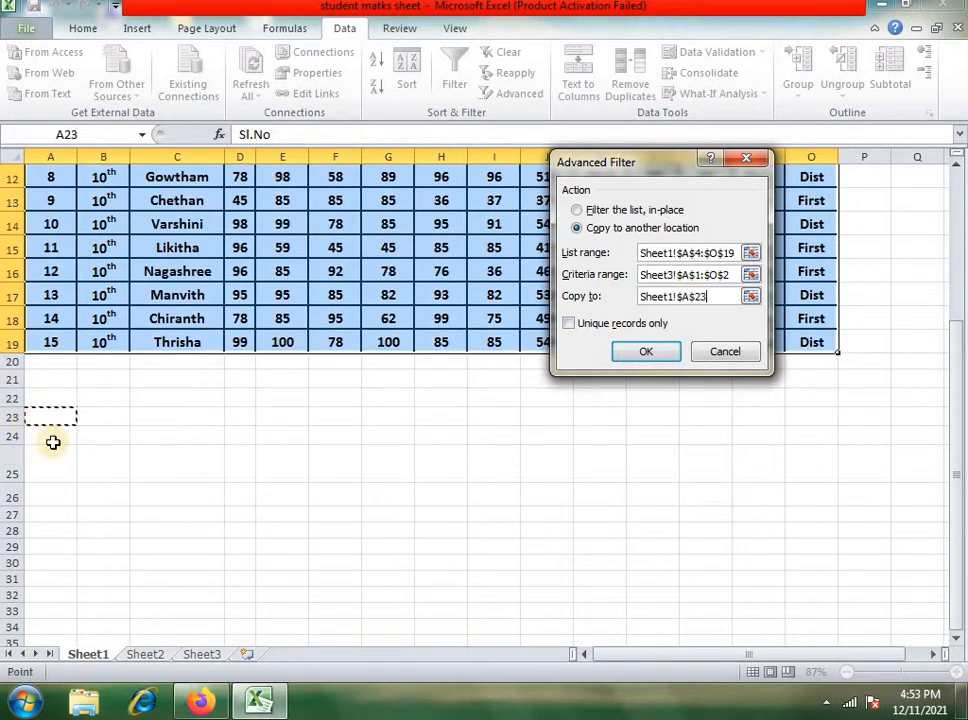
left_click(658, 350)
scroll(804, 454, "down", 5)
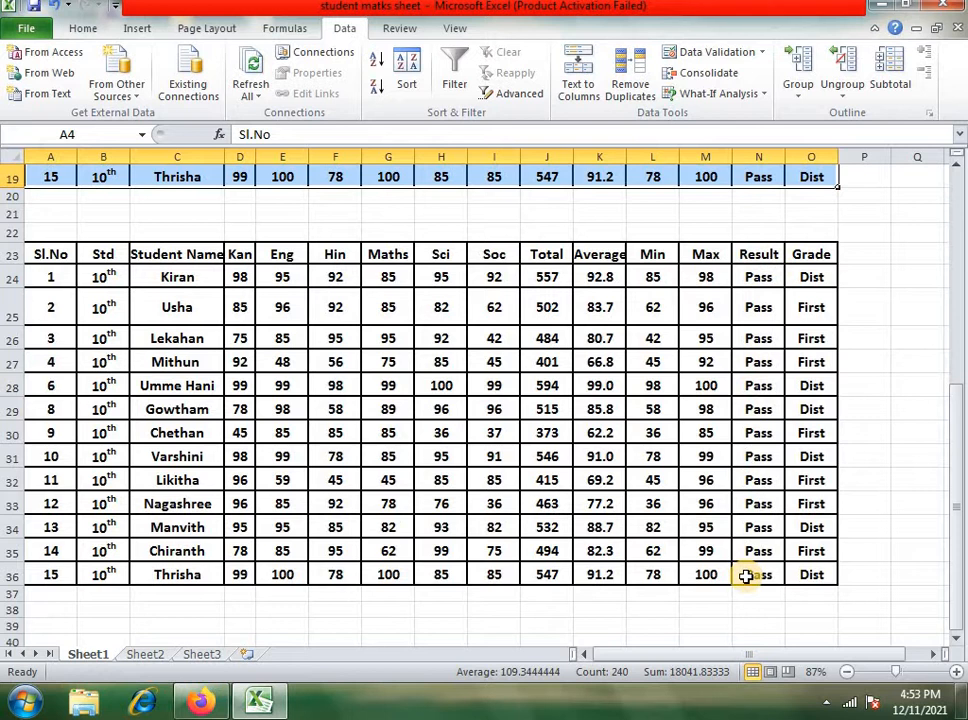
scroll(735, 385, "up", 3)
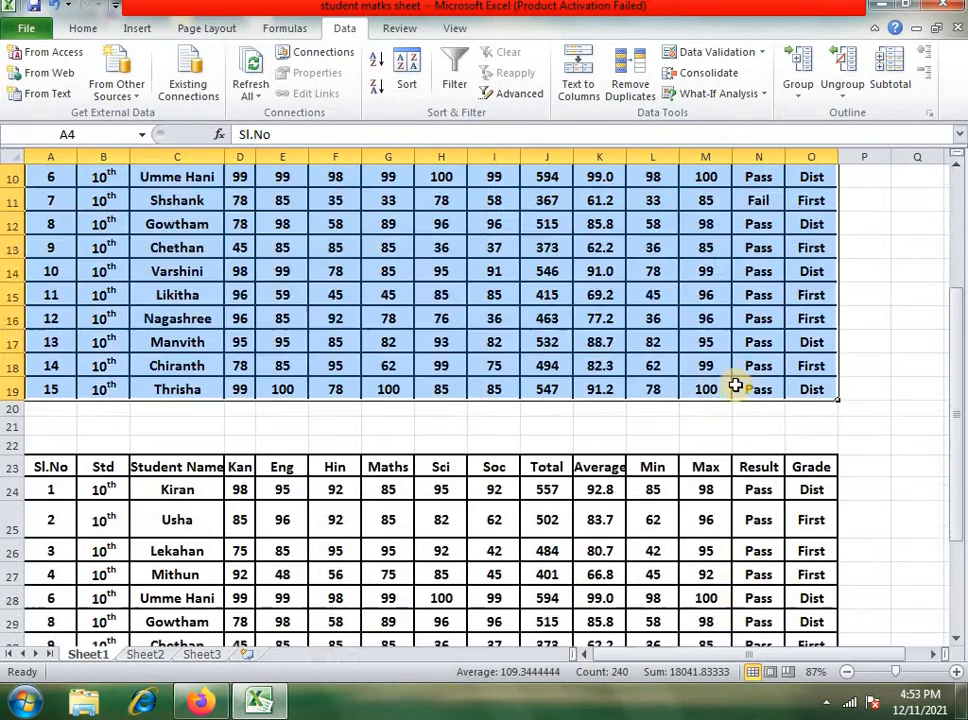
scroll(735, 385, "up", 3)
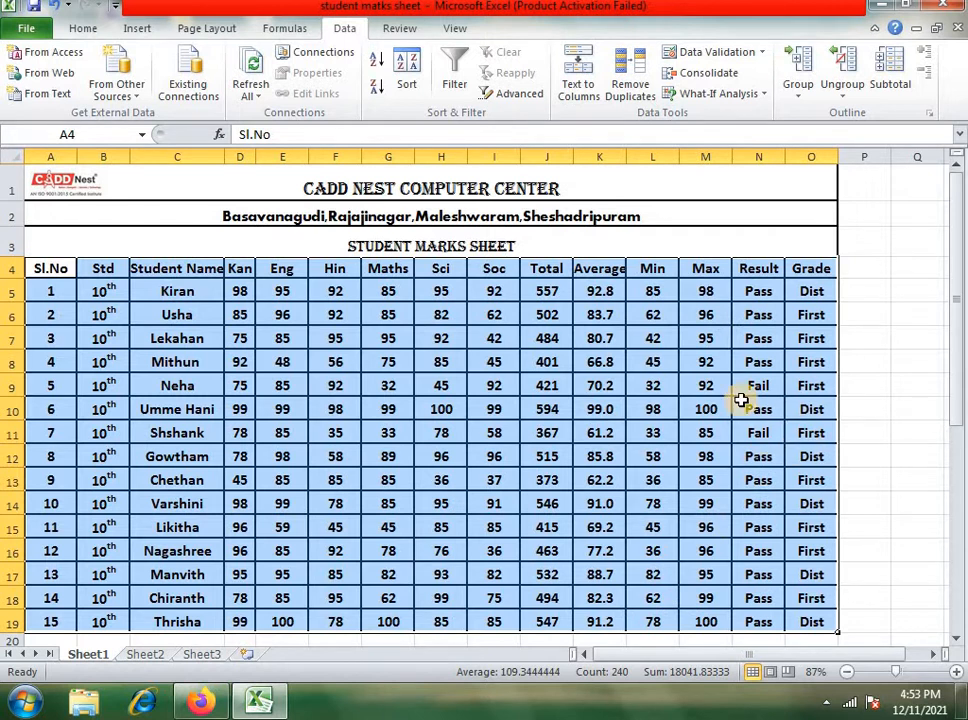
Change the Result criterion in cell N2 of Sheet3 to "fail"
left_click(210, 655)
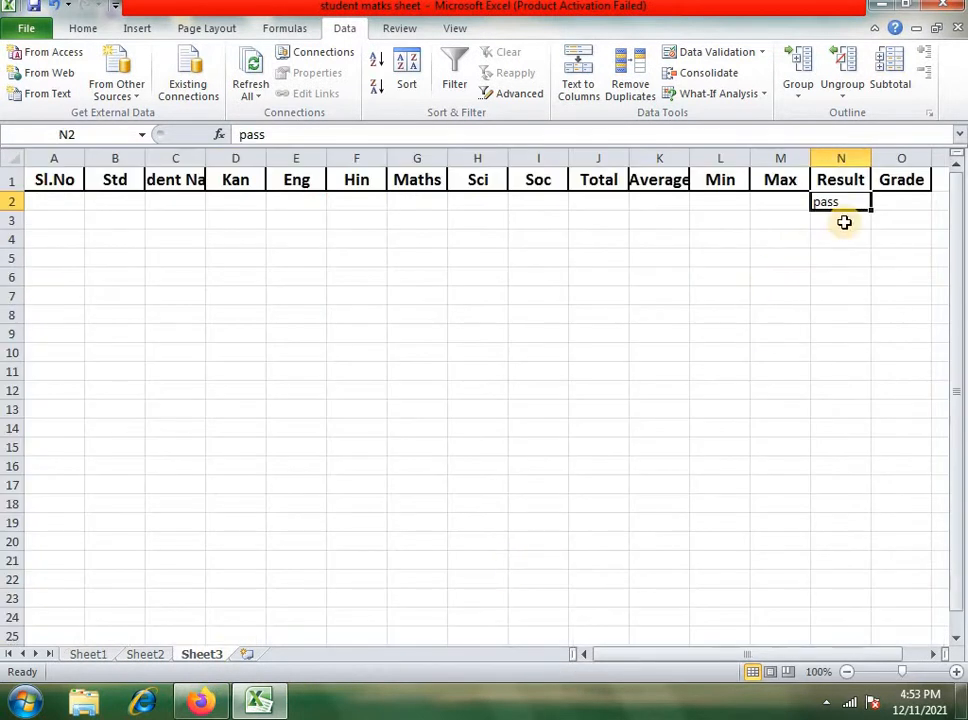
type("f")
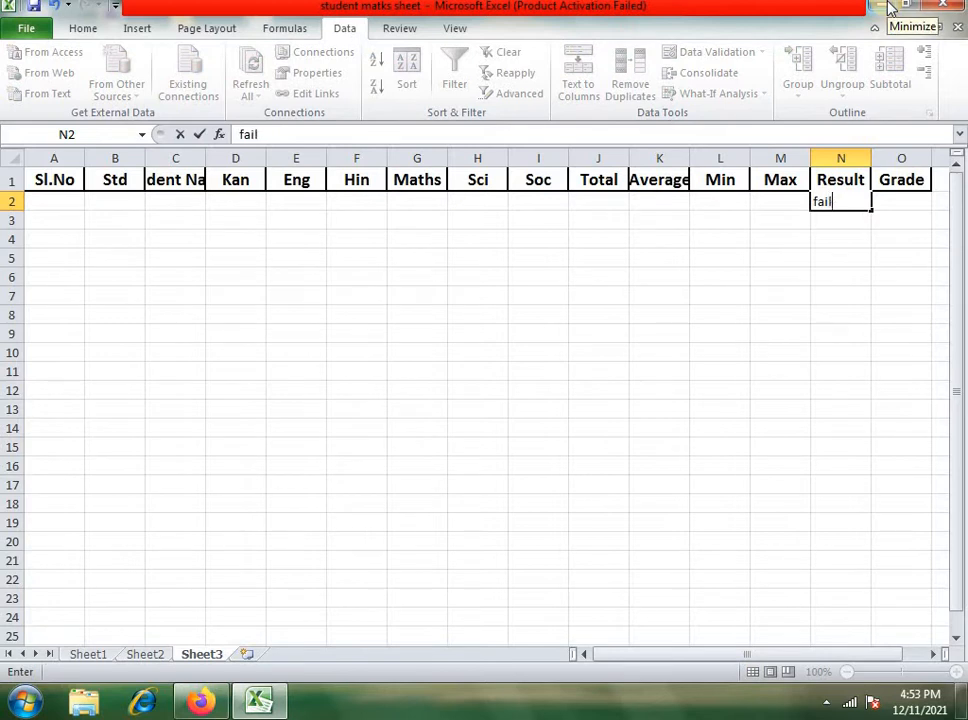
type("ail")
key("Return")
Select the marks table A4:O19 on Sheet1 and start another Advanced Filter that copies to another location
left_click(74, 655)
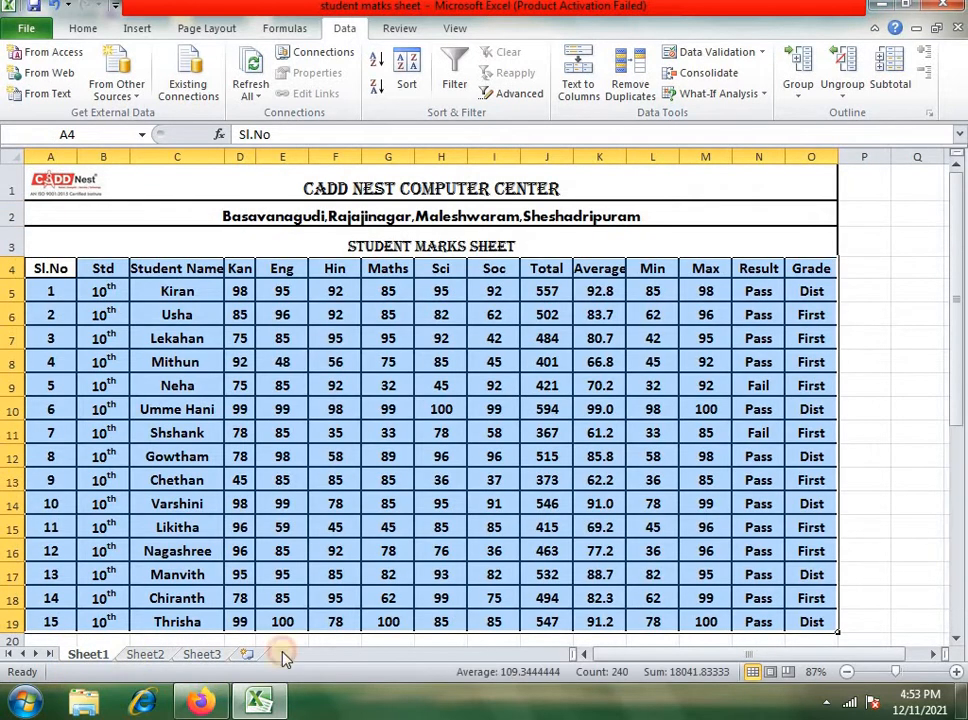
left_click(578, 448)
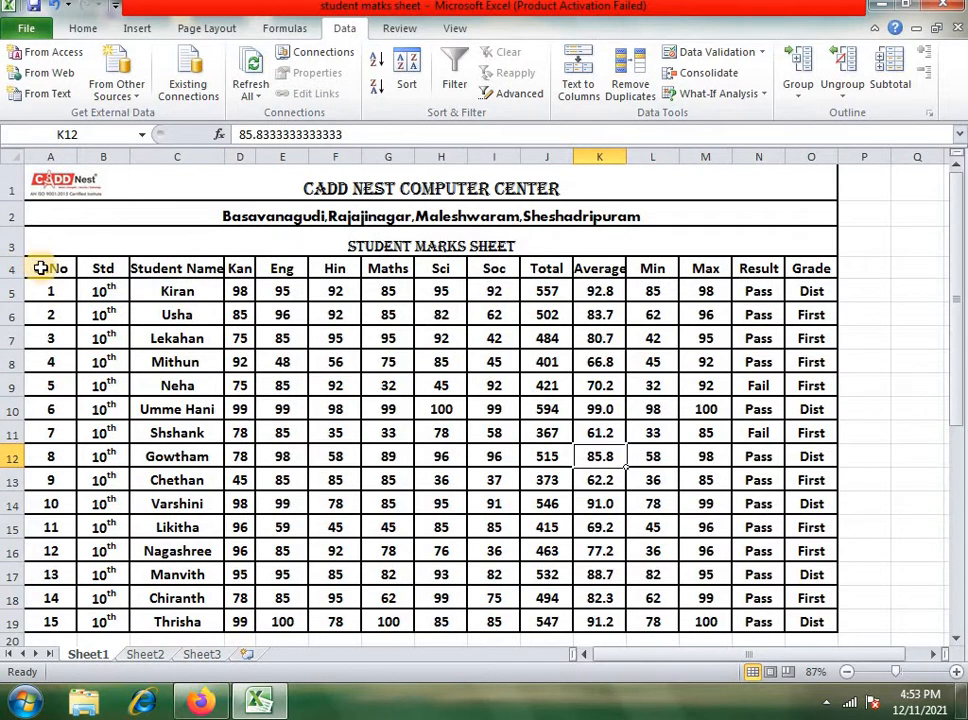
left_click_drag(40, 268, 804, 619)
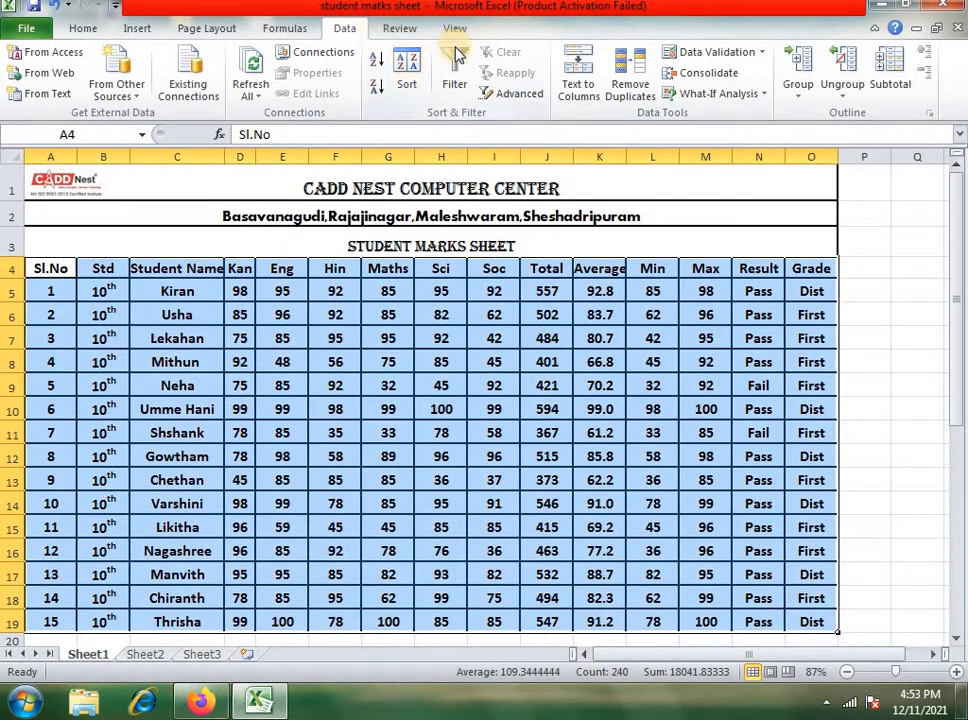
left_click(521, 96)
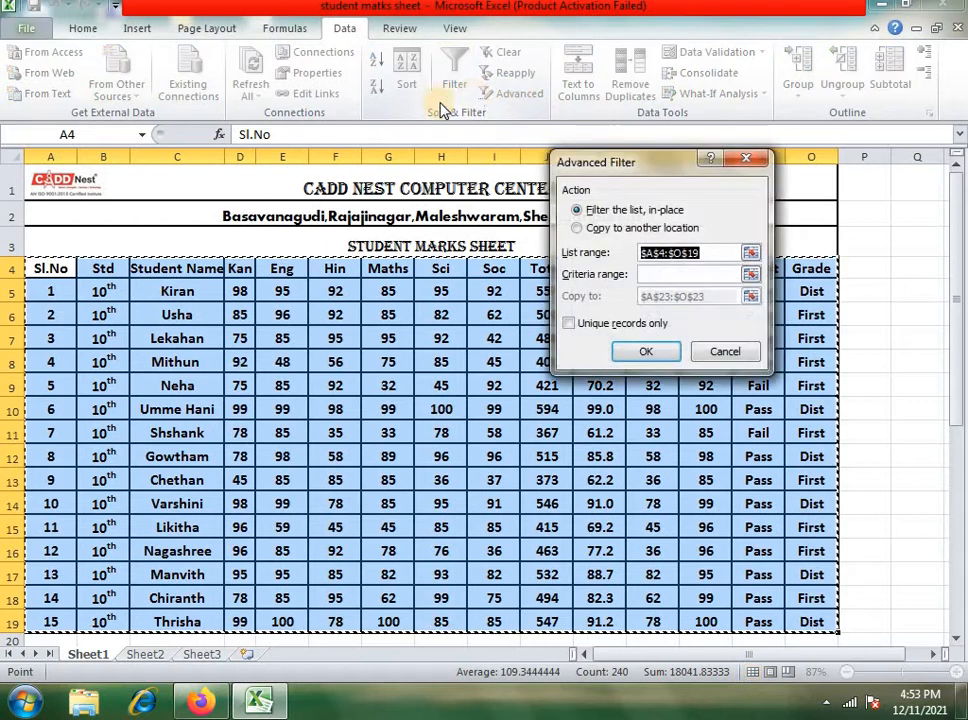
left_click(598, 229)
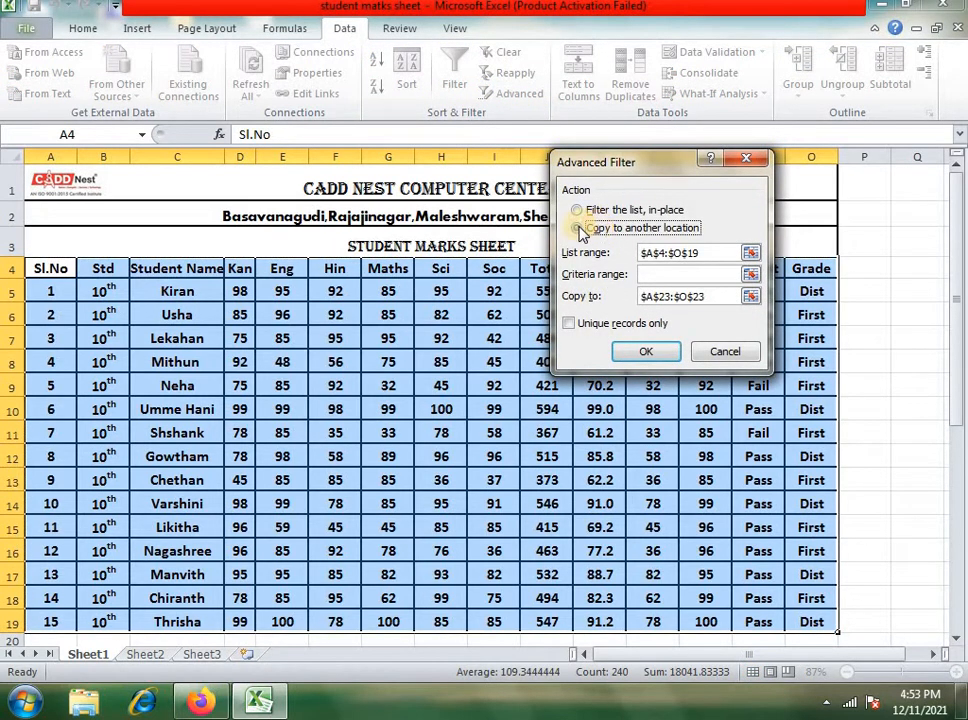
Use A1:O2 on Sheet3, containing the headers and the fail criterion, as the criteria range
left_click(659, 274)
left_click(201, 654)
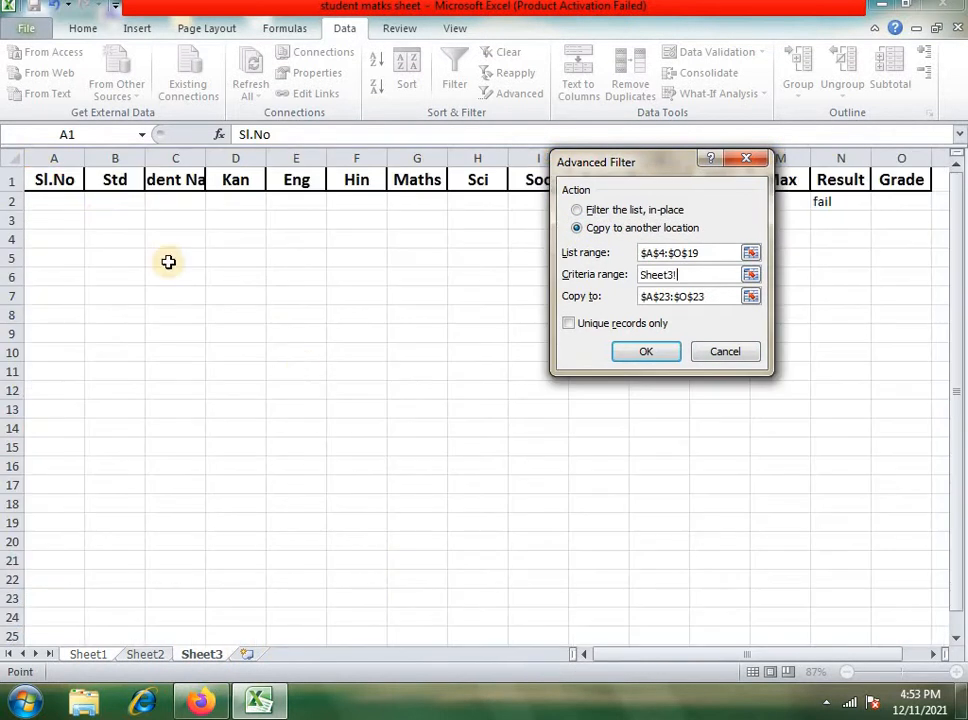
left_click_drag(52, 181, 882, 190)
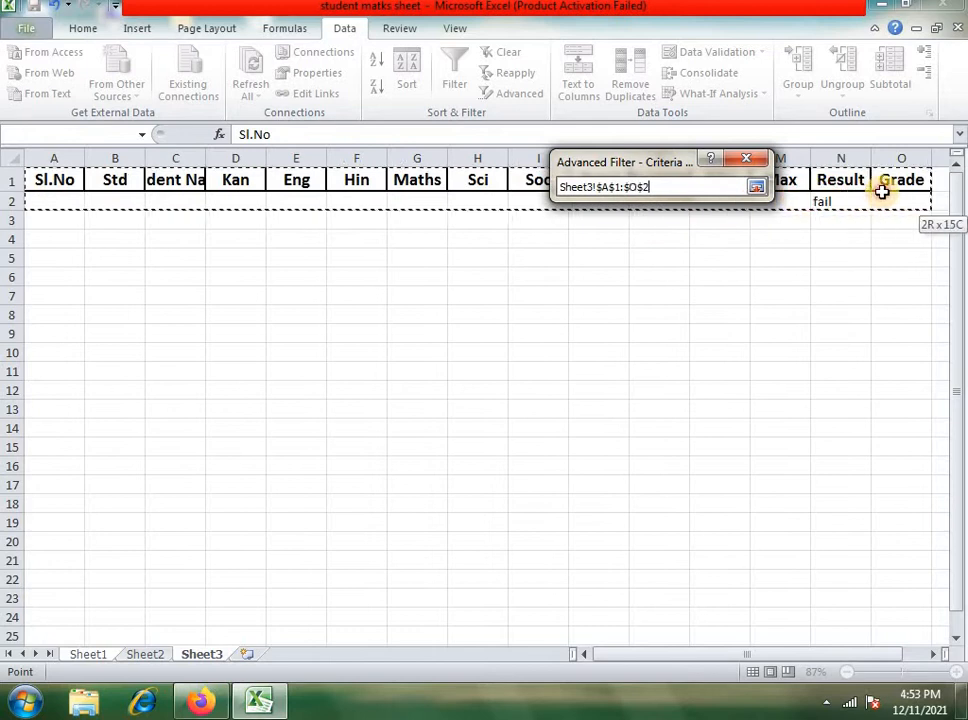
Set cell A43 of Sheet1 as the copy destination, run the Advanced Filter and review the Result column of the extracted list
left_click(727, 296)
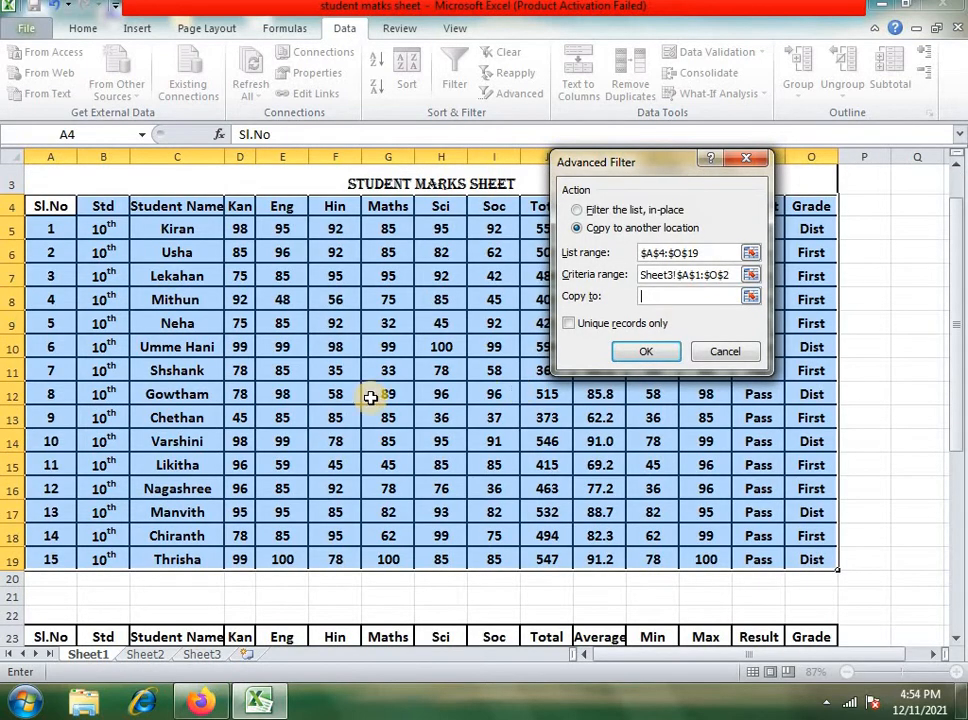
scroll(307, 360, "down", 13)
left_click(50, 187)
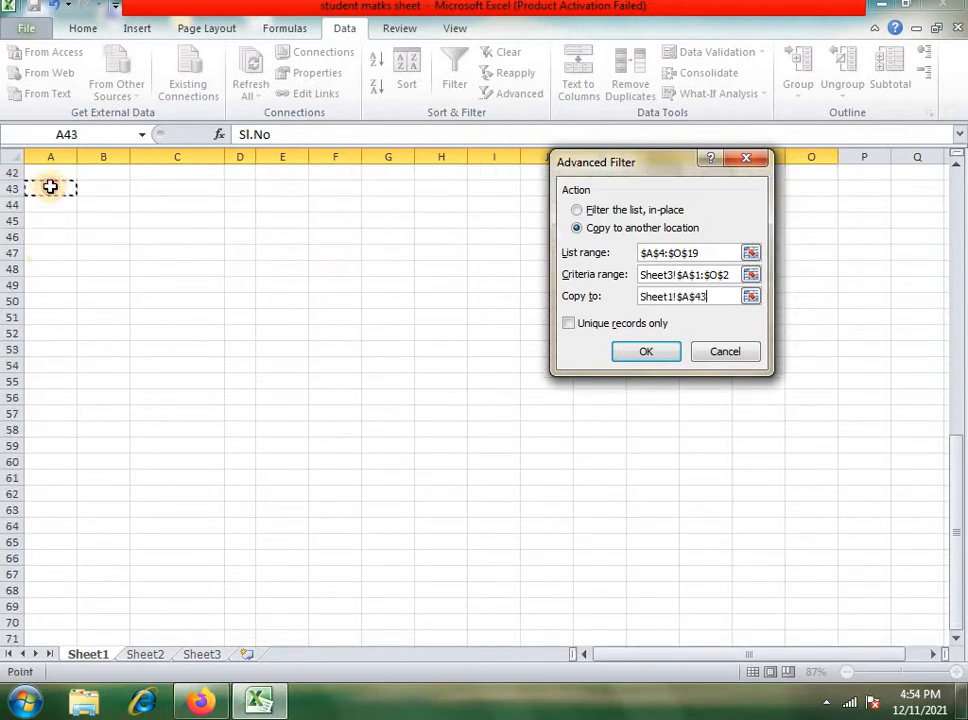
scroll(760, 480, "down", 9)
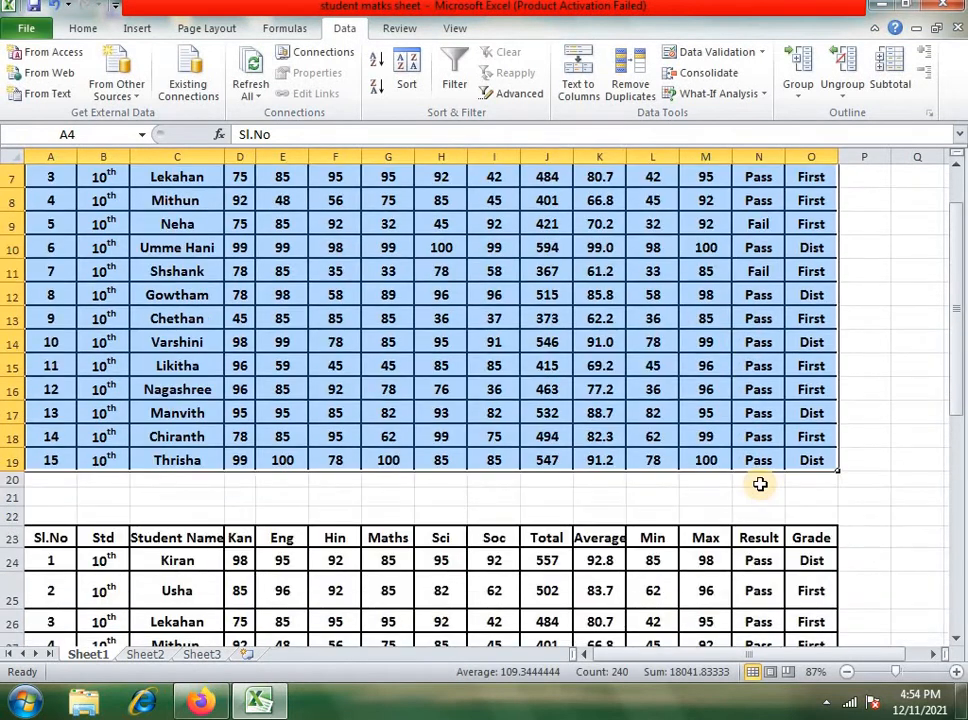
left_click_drag(758, 437, 763, 461)
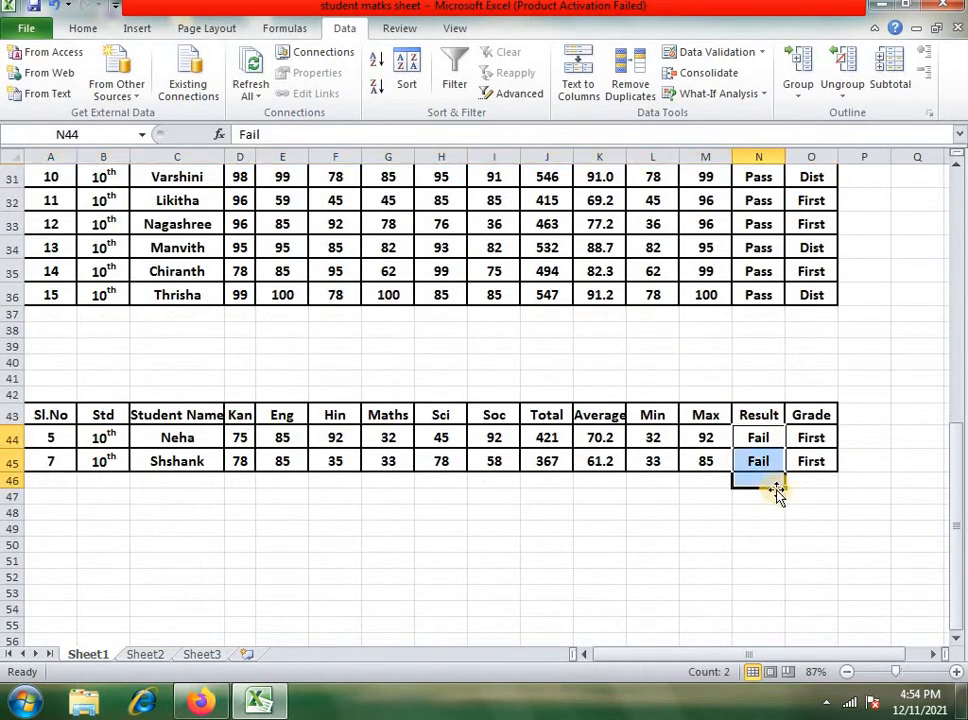
scroll(786, 339, "up", 9)
scroll(745, 433, "up", 1)
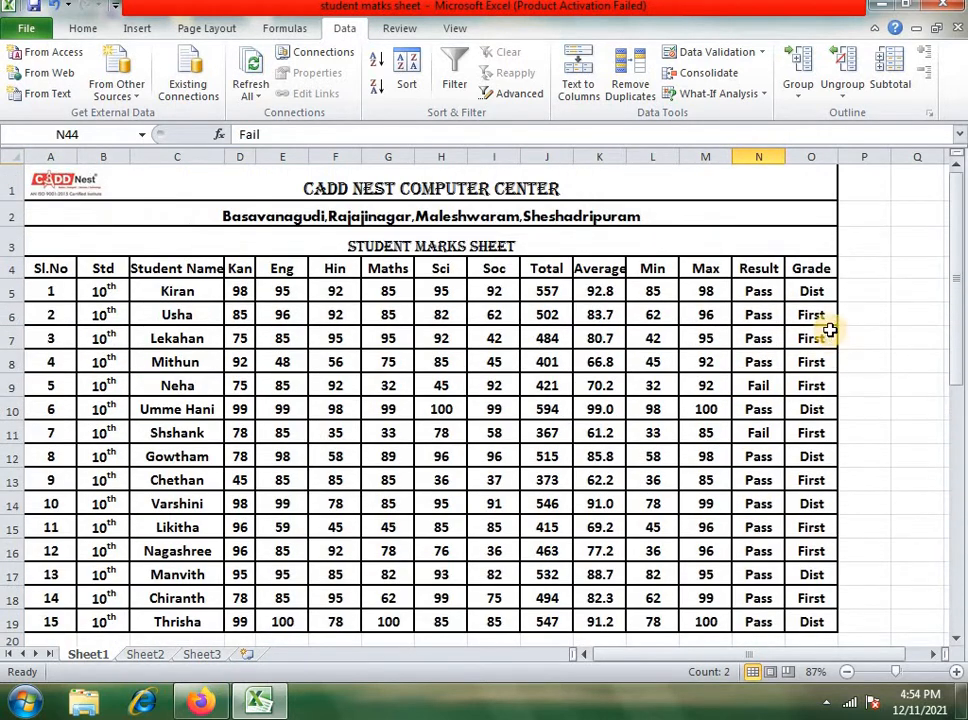
On Sheet3, clear the Result criterion in cell N2 and enter "dist" as the Grade criterion in cell O2
left_click(808, 294)
scroll(828, 373, "down", 3)
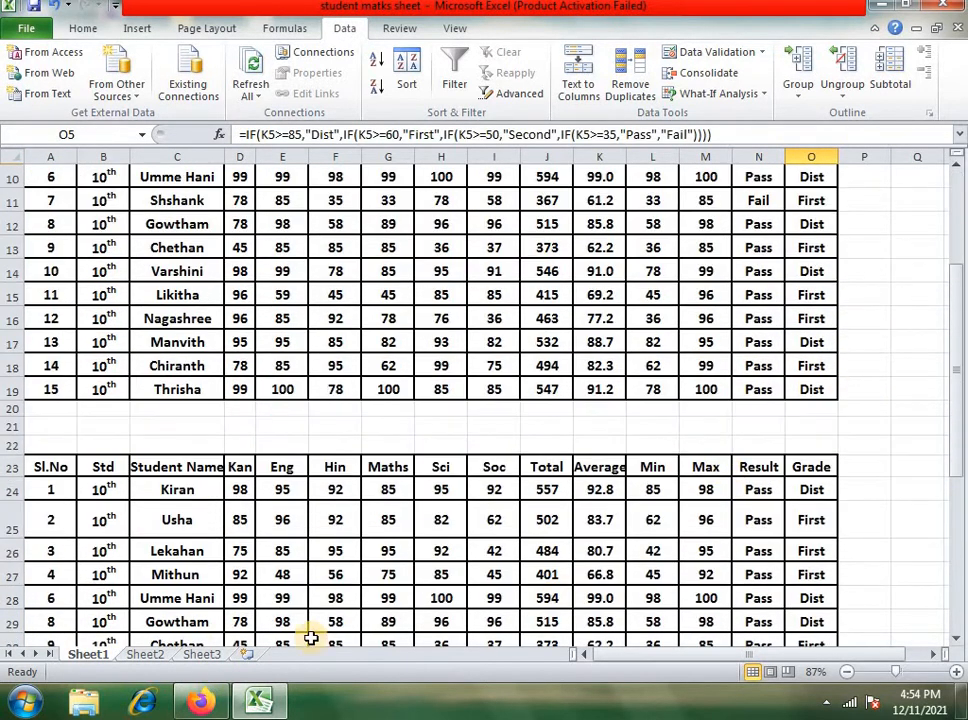
left_click(204, 655)
left_click(837, 208)
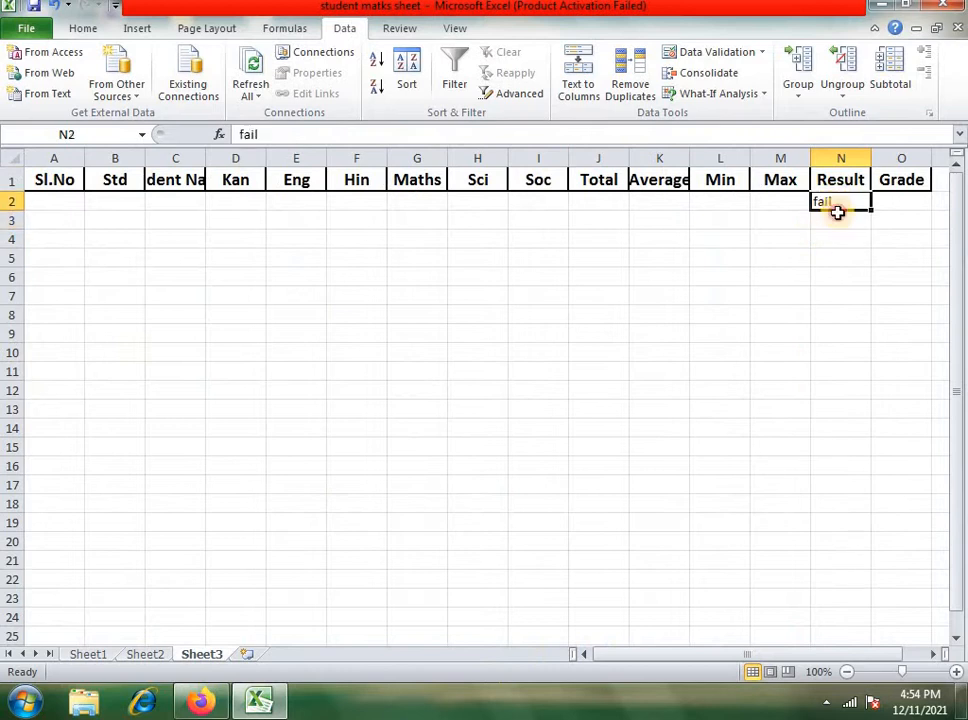
key("Delete")
left_click(915, 201)
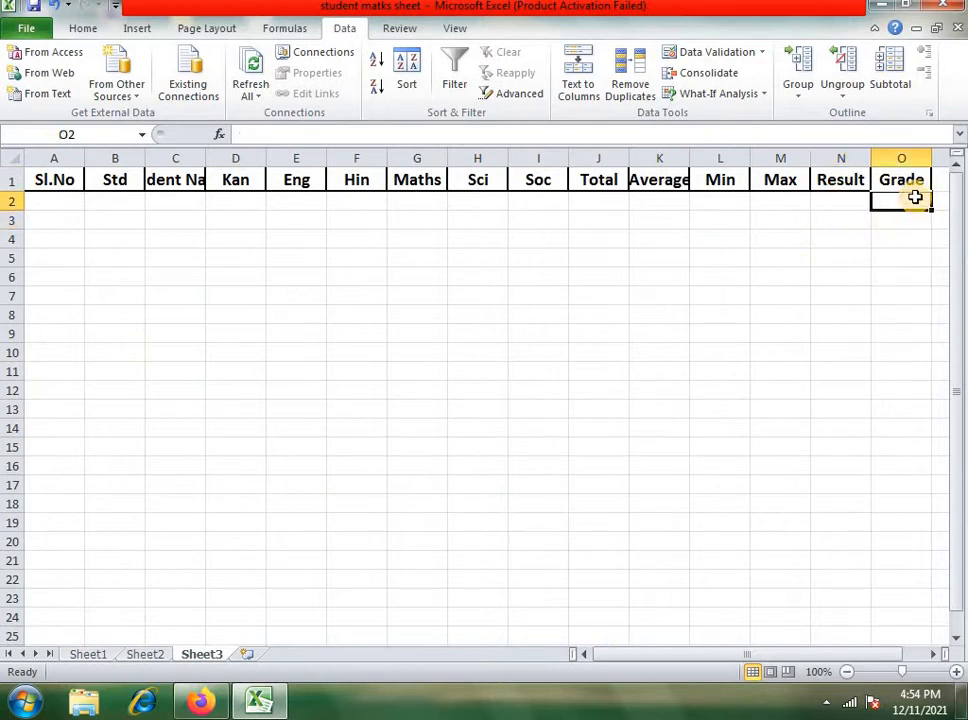
type("dist")
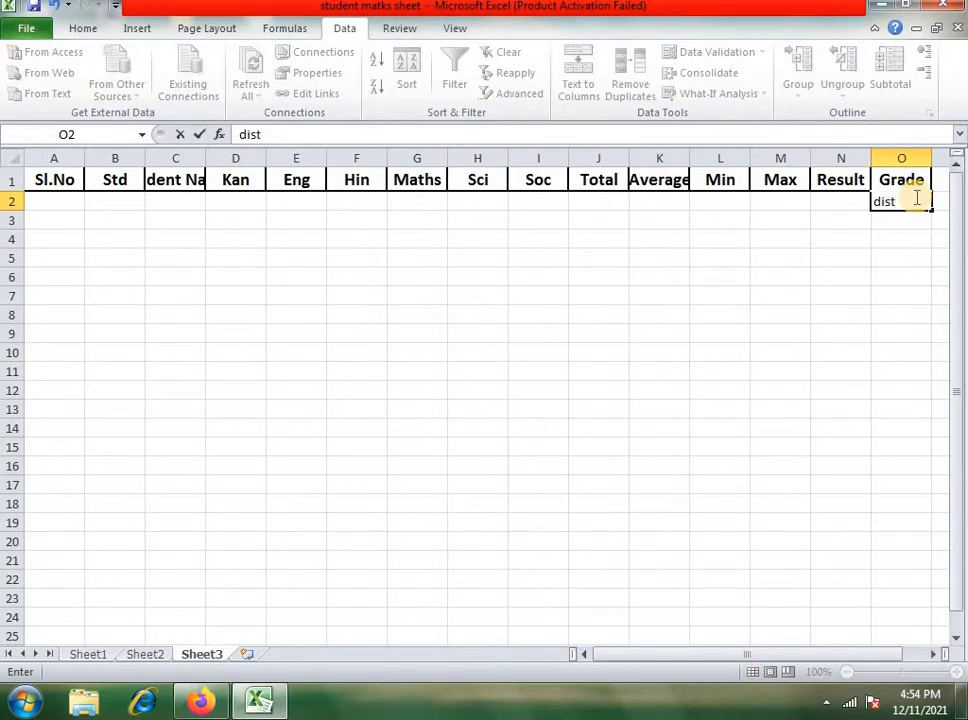
key("Return")
left_click(915, 199)
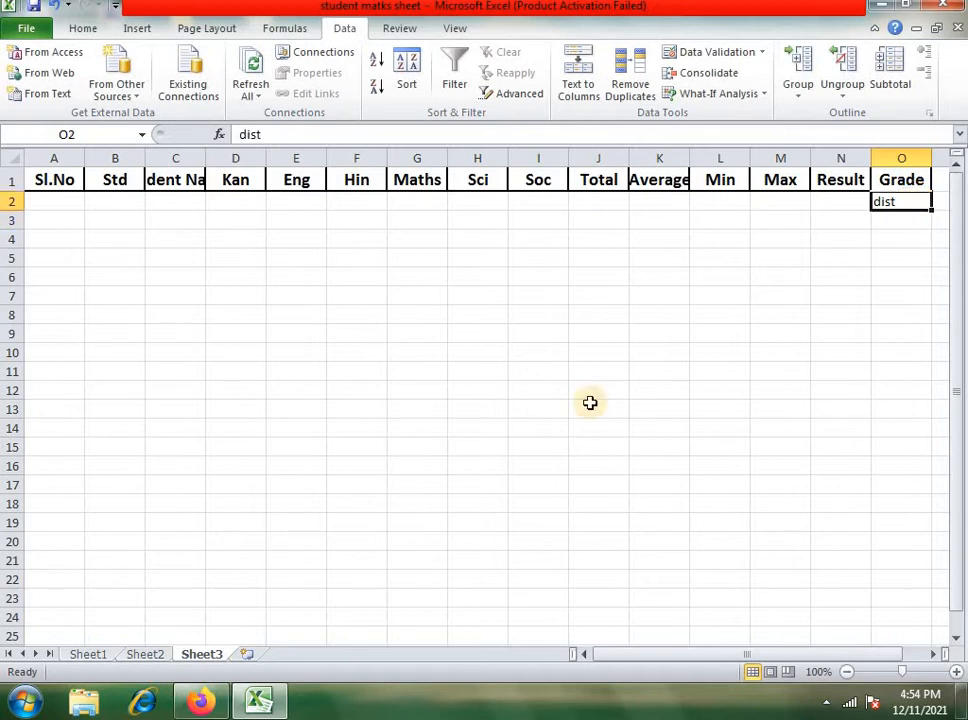
Select the marks table A4:O19 on Sheet1 and open an Advanced Filter set to copy to another location
left_click(95, 658)
scroll(741, 218, "up", 2)
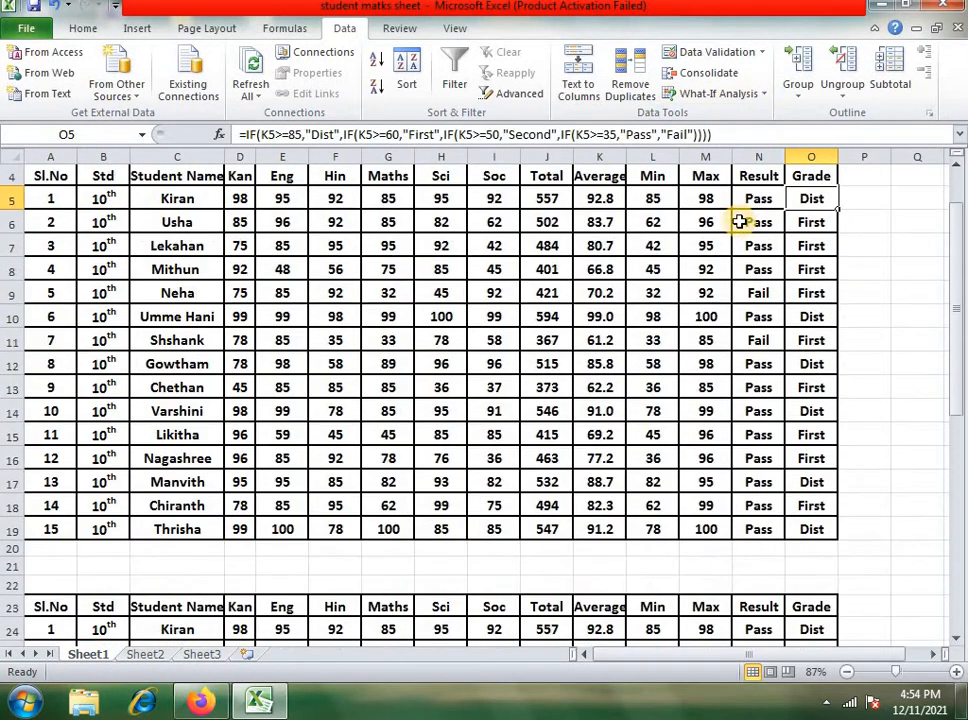
left_click(203, 654)
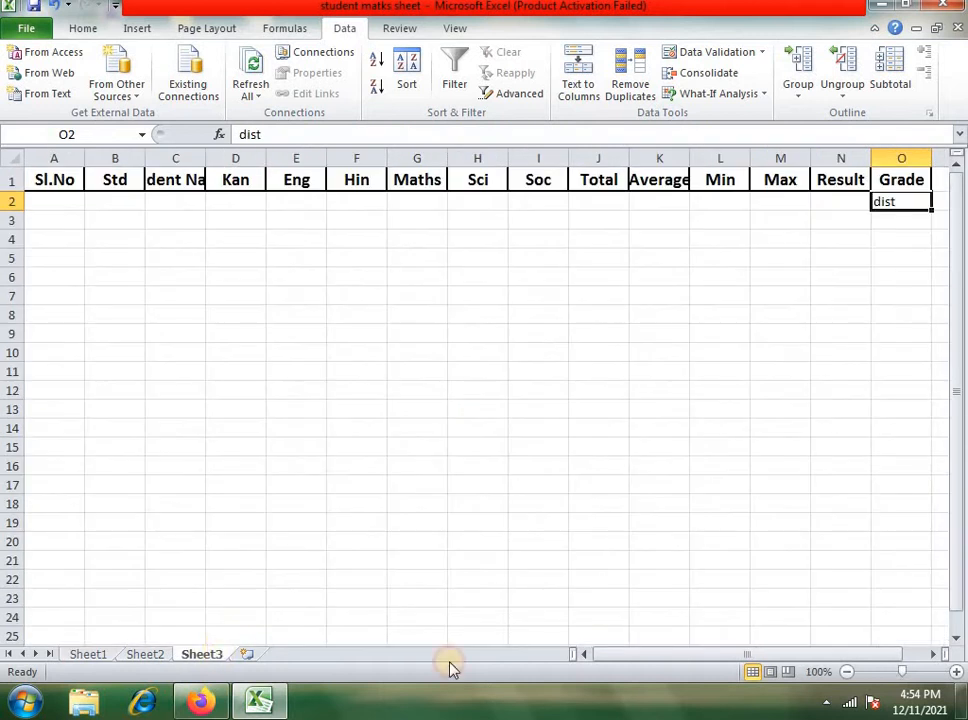
left_click(90, 655)
scroll(71, 290, "up", 2)
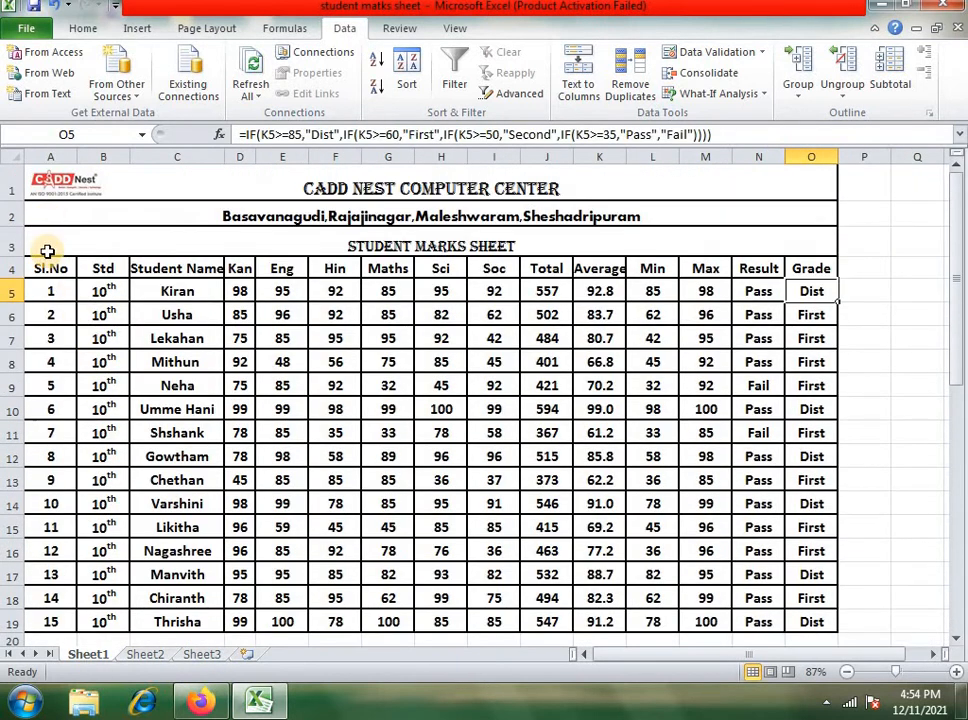
left_click(47, 268)
left_click_drag(203, 320, 804, 534)
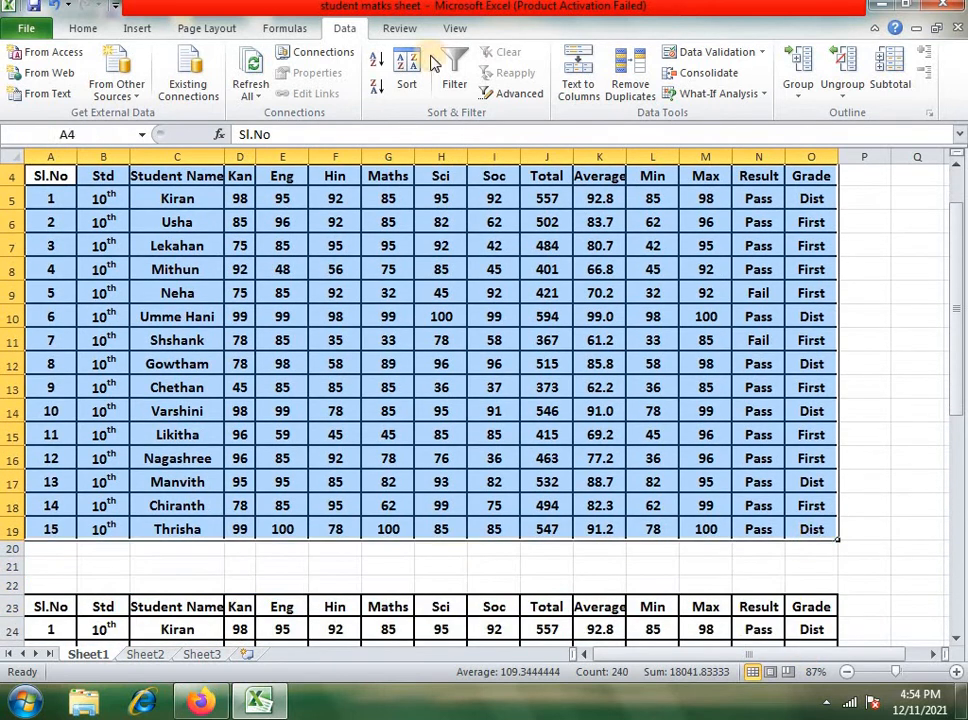
left_click(546, 96)
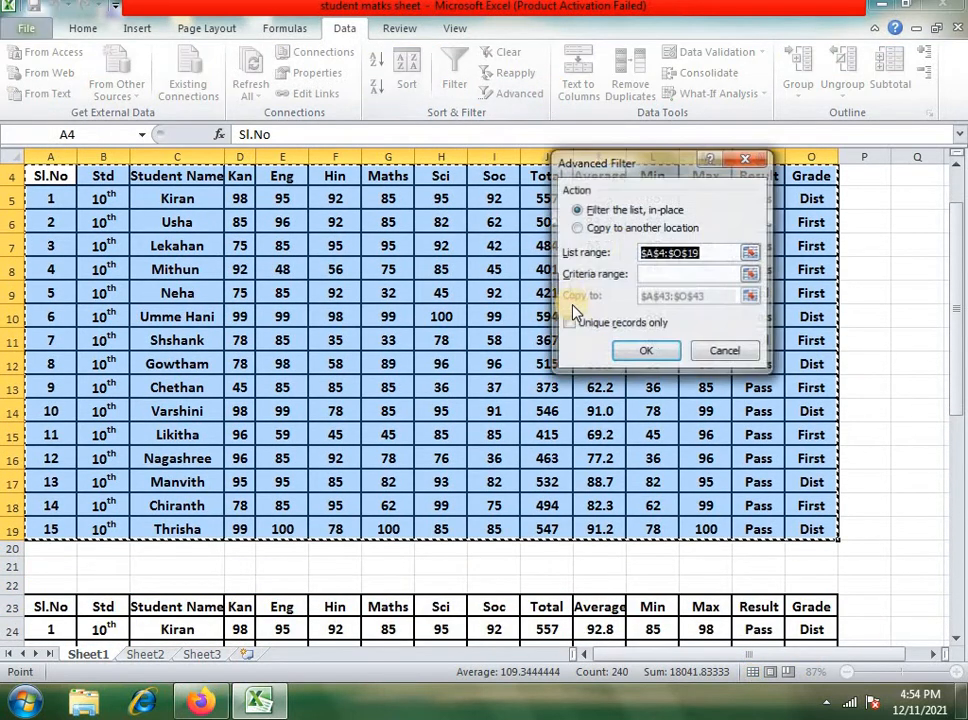
left_click(580, 228)
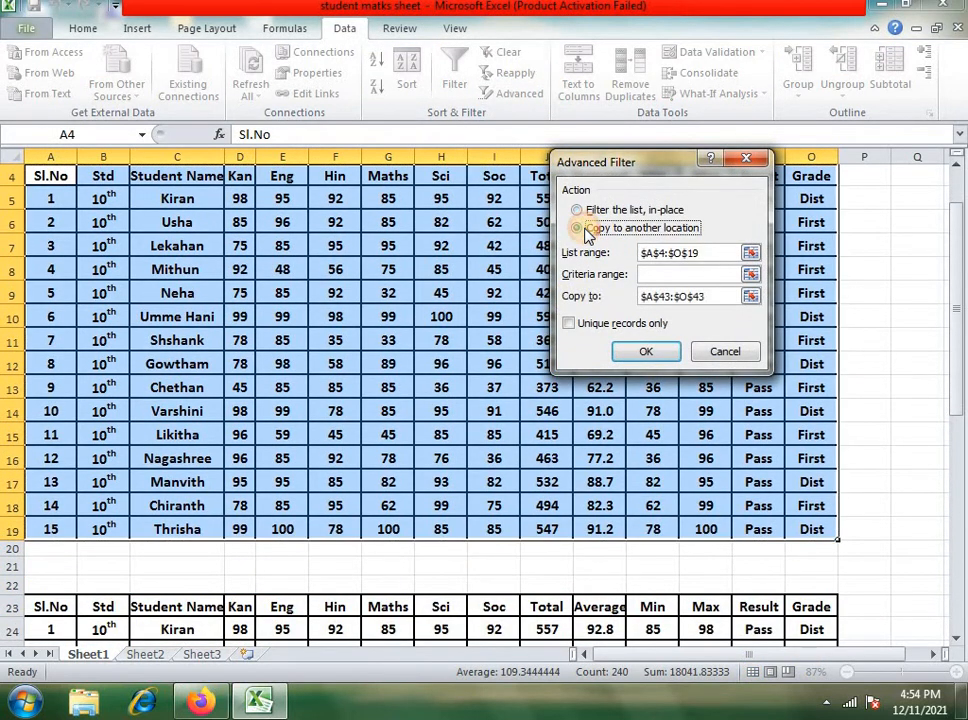
Set the criteria range to A1:O2 on Sheet3, covering the headers and the dist grade criterion
left_click(663, 273)
left_click(201, 655)
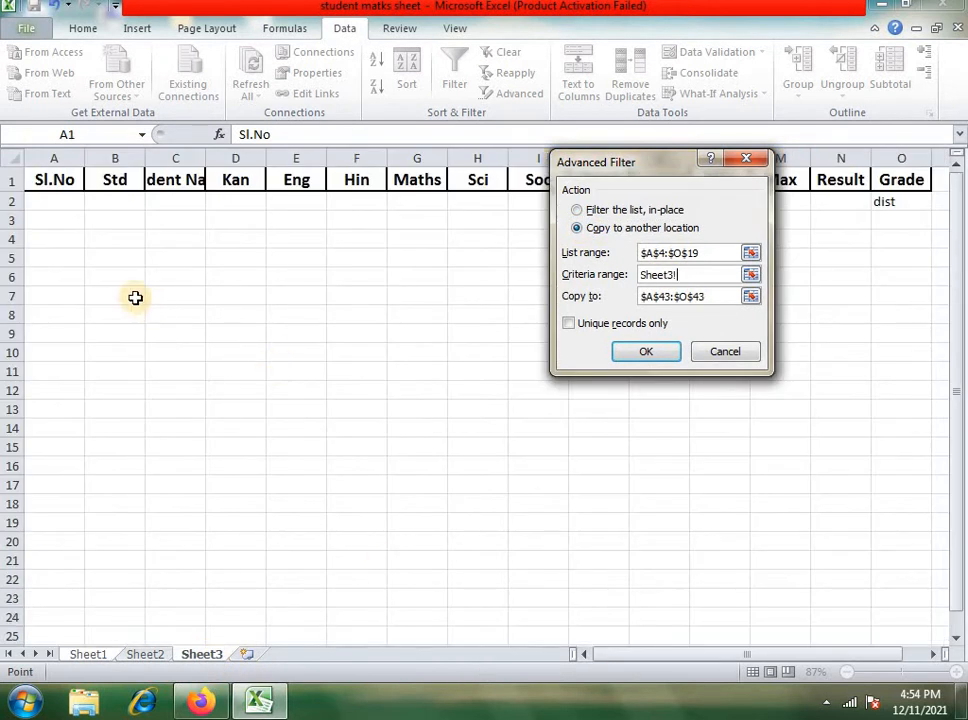
left_click_drag(71, 180, 908, 193)
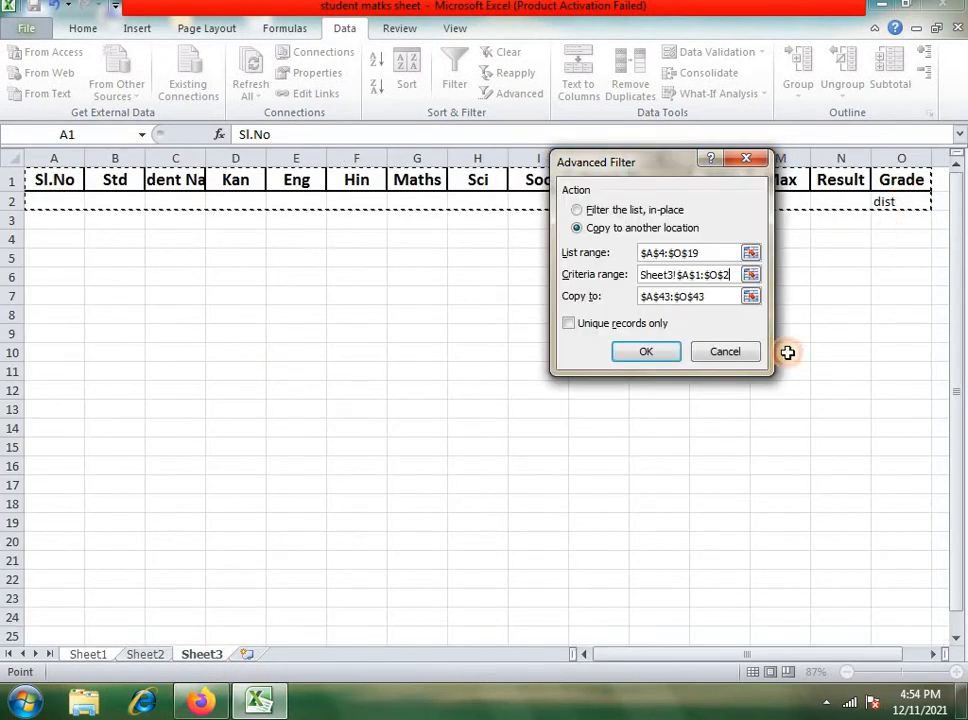
Replace the copy destination with cell A52 of Sheet1, run the Advanced Filter and review the Grade column of the extracted list
left_click(720, 295)
left_click_drag(720, 295, 633, 304)
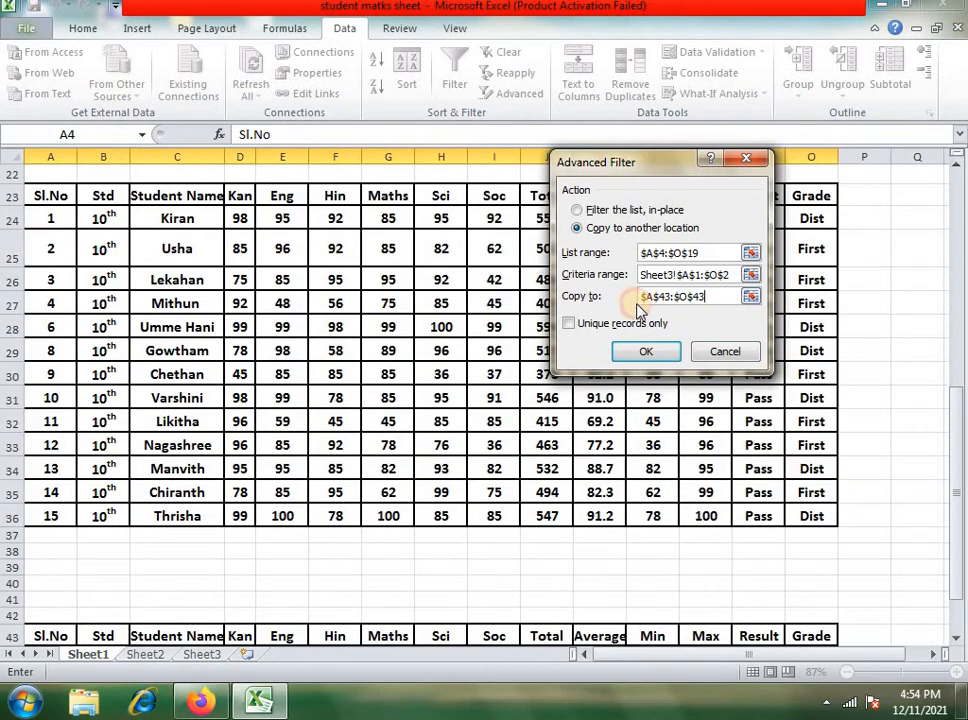
key("BackSpace")
scroll(104, 395, "down", 9)
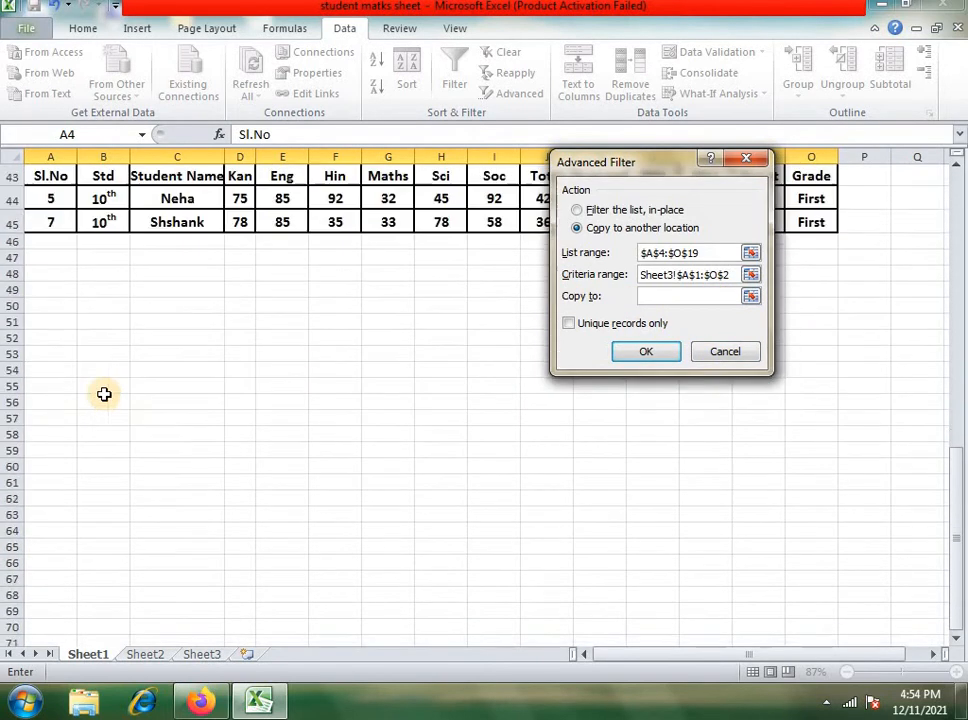
left_click(30, 216)
left_click(643, 354)
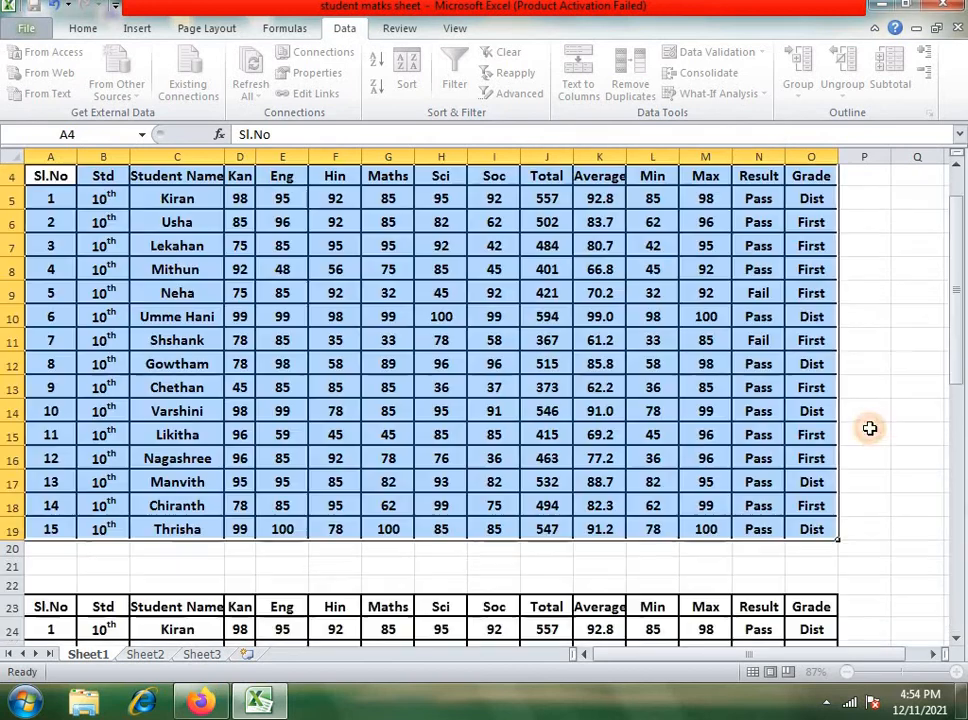
scroll(869, 430, "down", 3)
scroll(778, 450, "down", 9)
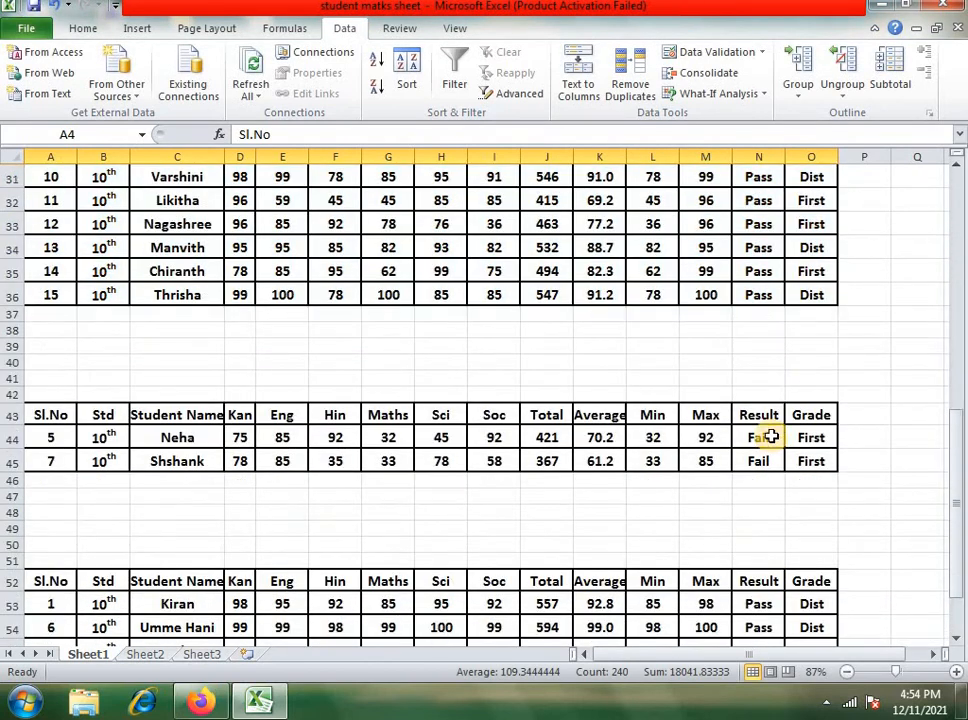
left_click_drag(816, 413, 814, 546)
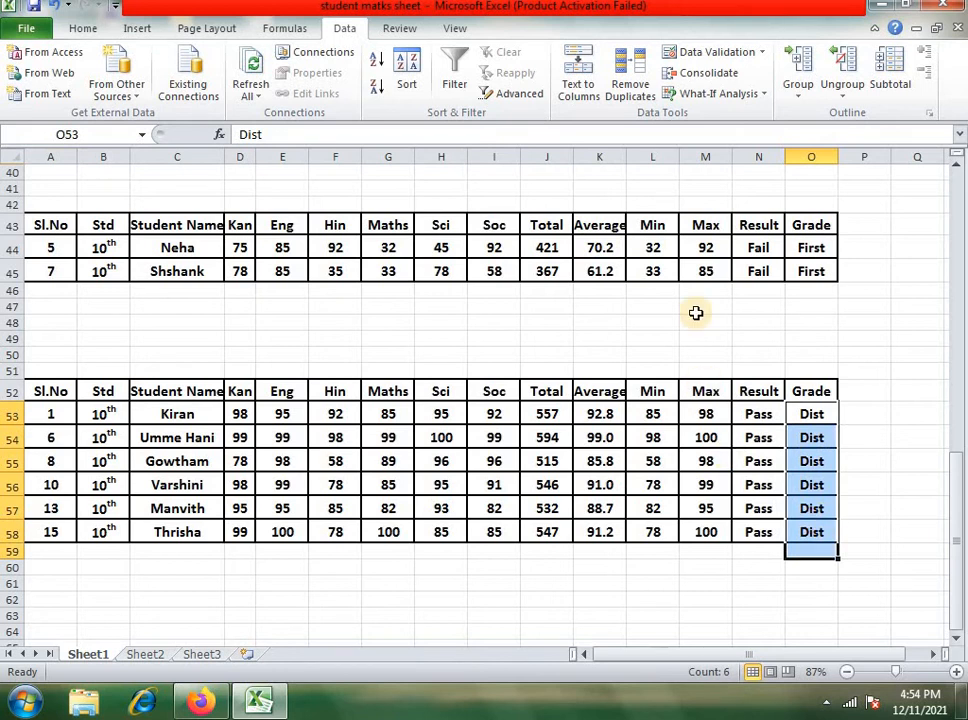
scroll(696, 313, "up", 13)
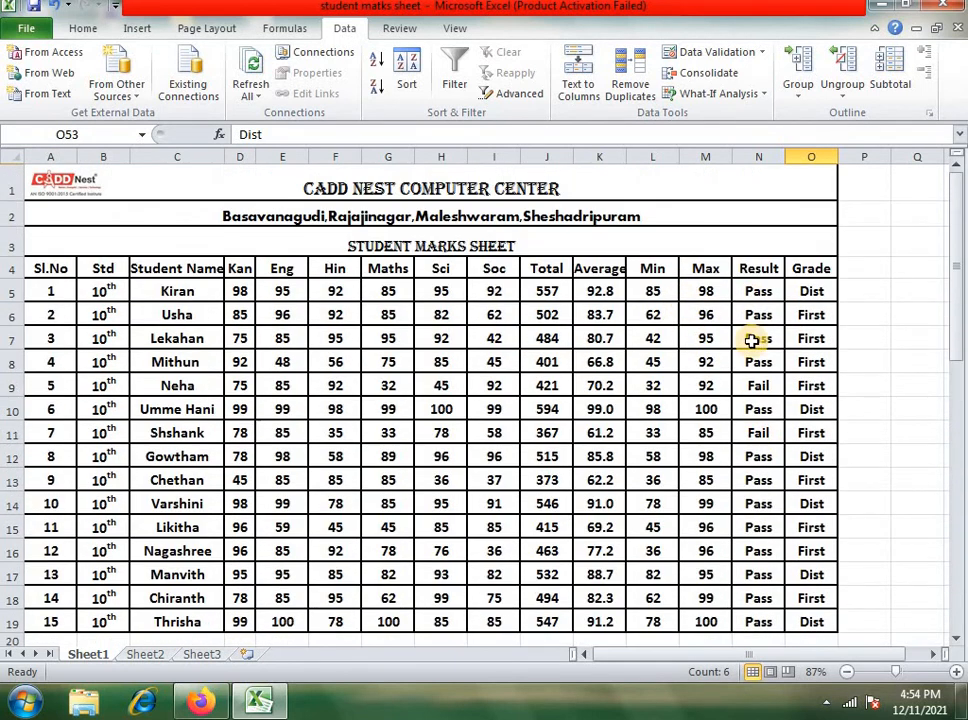